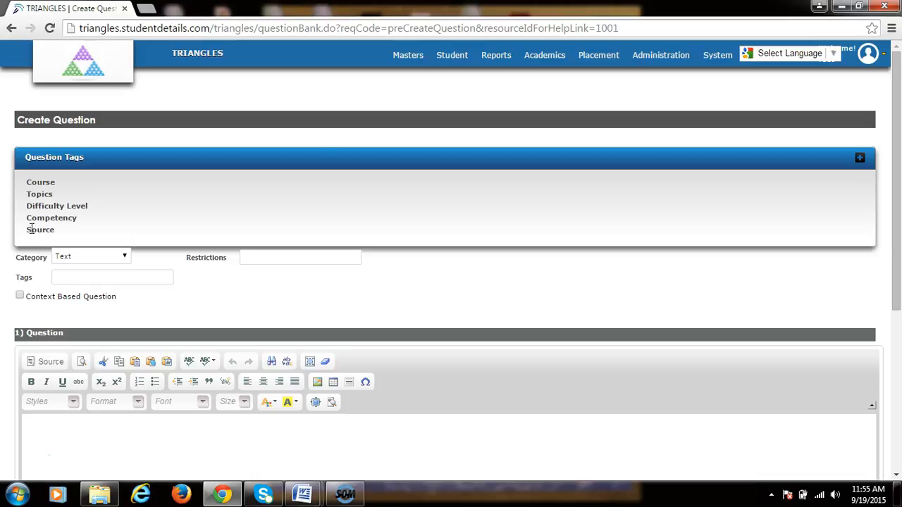
Add question tags: Course IIT II Year, Topics AIEEE I Year, Difficulty Level Easy, Competency Concept and Source Module 1.
{"action": "left_click", "coordinate": [859, 158]}
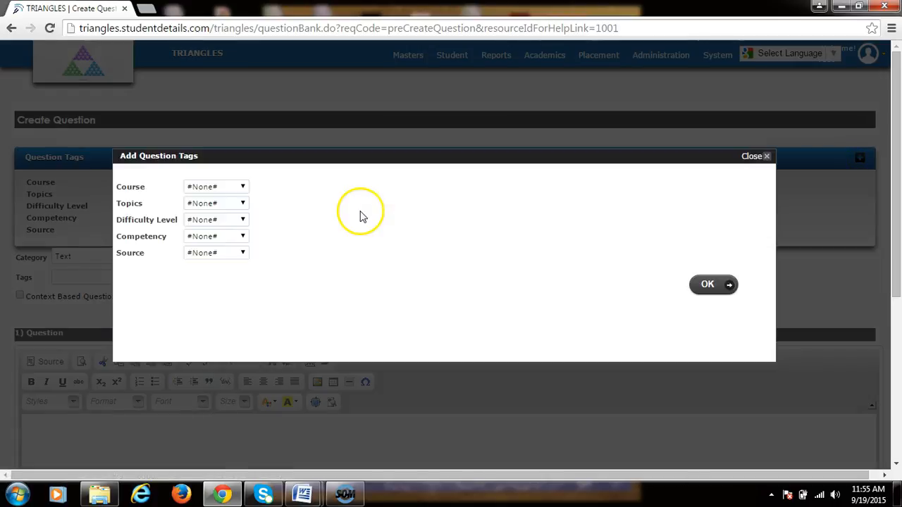
{"action": "left_click", "coordinate": [224, 187]}
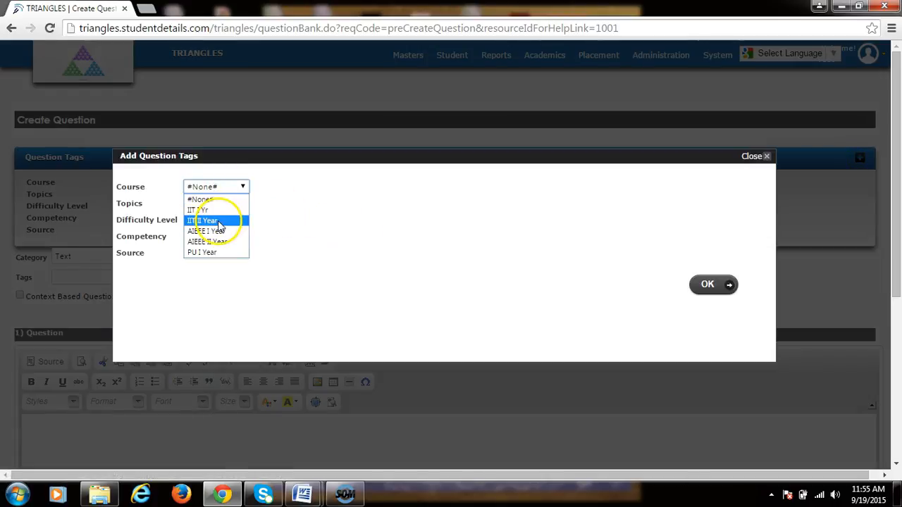
{"action": "left_click", "coordinate": [218, 221]}
{"action": "left_click", "coordinate": [211, 204]}
{"action": "left_click", "coordinate": [206, 234]}
{"action": "left_click", "coordinate": [201, 220]}
{"action": "left_click", "coordinate": [201, 241]}
{"action": "left_click", "coordinate": [206, 236]}
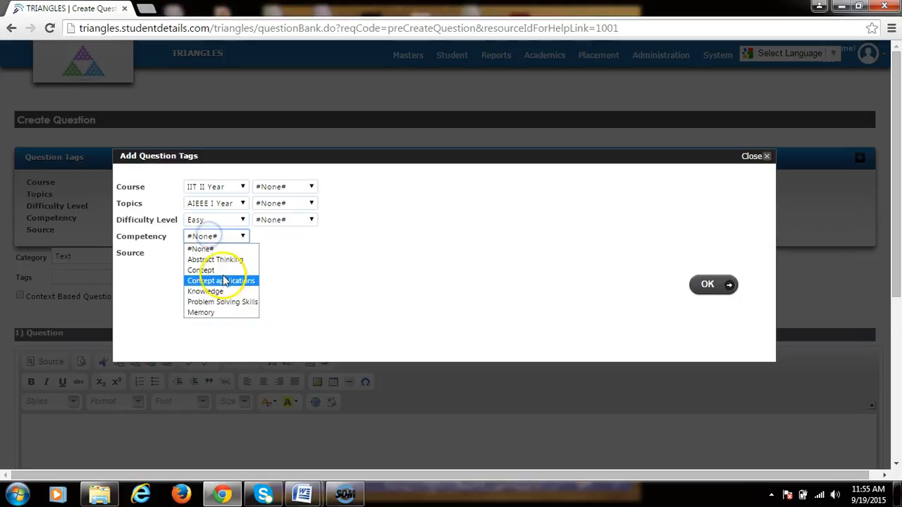
{"action": "left_click", "coordinate": [205, 270]}
{"action": "left_click", "coordinate": [215, 252]}
{"action": "left_click", "coordinate": [213, 279]}
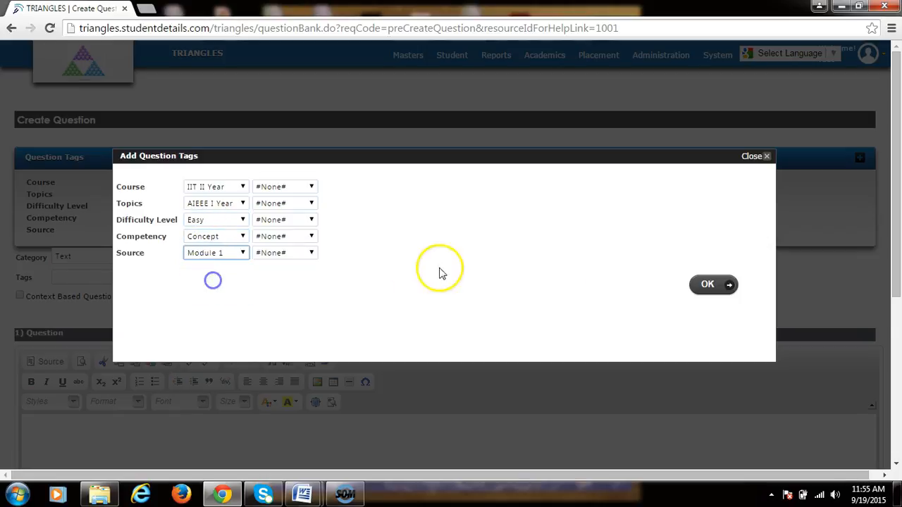
{"action": "left_click", "coordinate": [713, 284]}
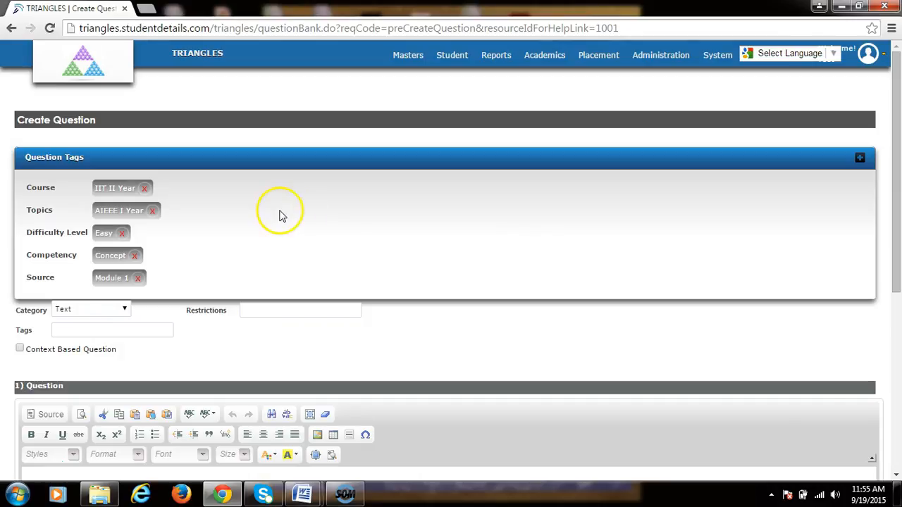
Set the question category to Multiple Choice and enter Tag1 as its tag.
{"action": "scroll", "coordinate": [268, 217], "scroll_direction": "down", "scroll_amount": 1}
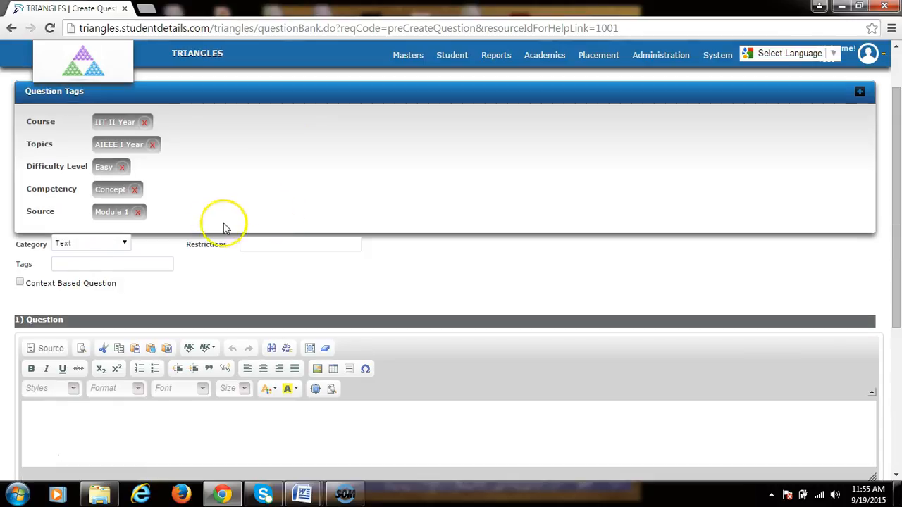
{"action": "left_click", "coordinate": [126, 244]}
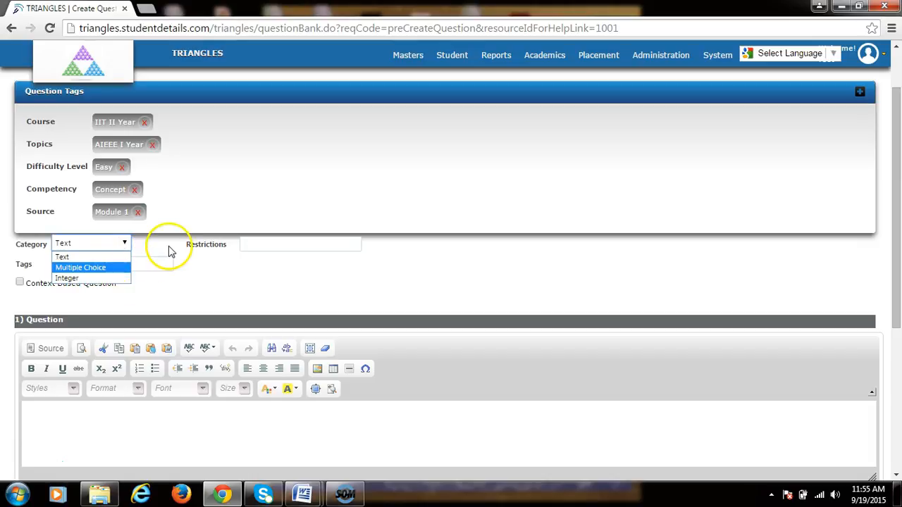
{"action": "left_click", "coordinate": [102, 269]}
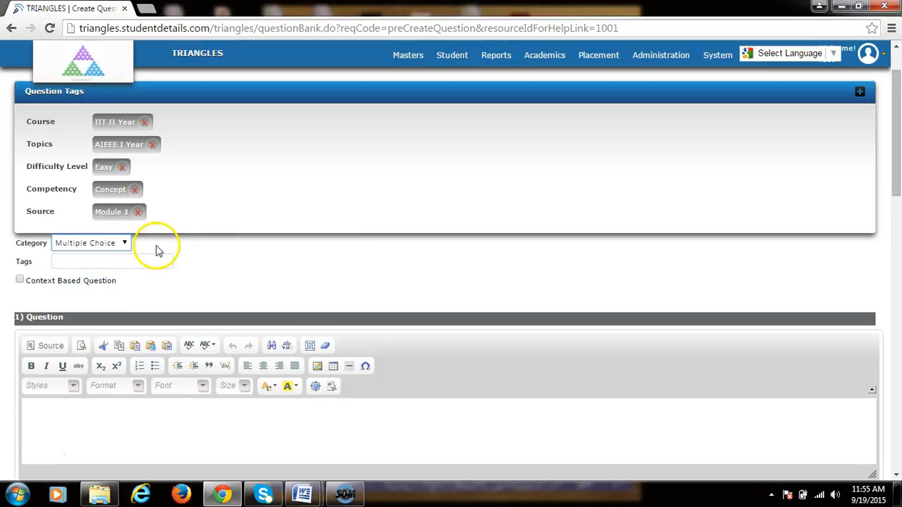
{"action": "left_click", "coordinate": [83, 262]}
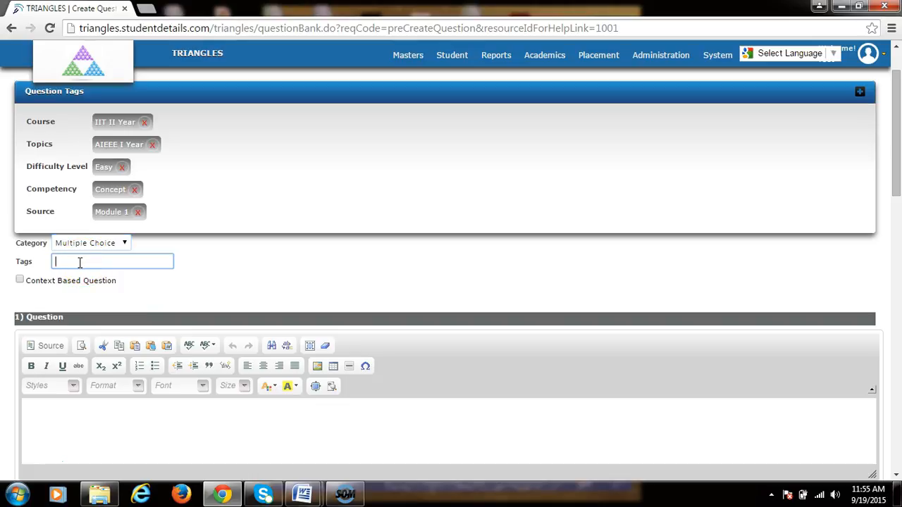
{"action": "type", "text": "Tag1"}
Enable the Context Based Question option to view its extra editors, and disable it again.
{"action": "scroll", "coordinate": [74, 273], "scroll_direction": "down", "scroll_amount": 1}
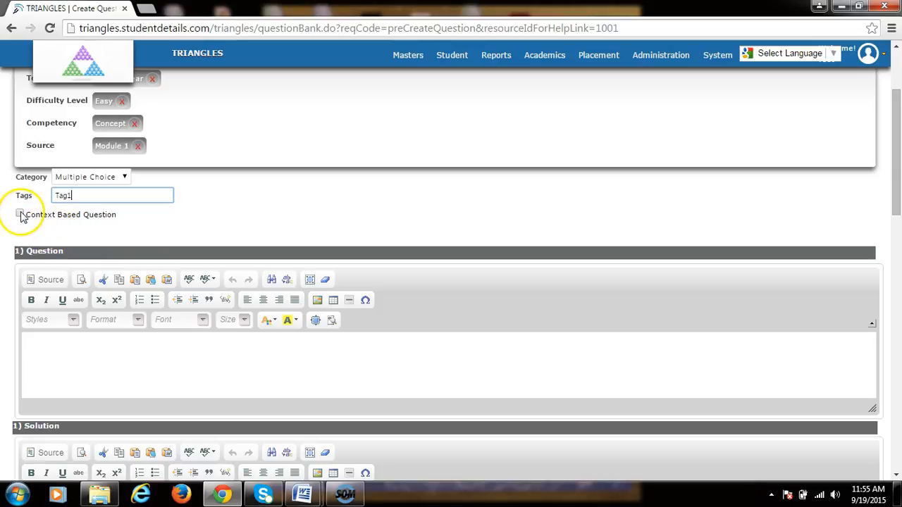
{"action": "left_click", "coordinate": [20, 215]}
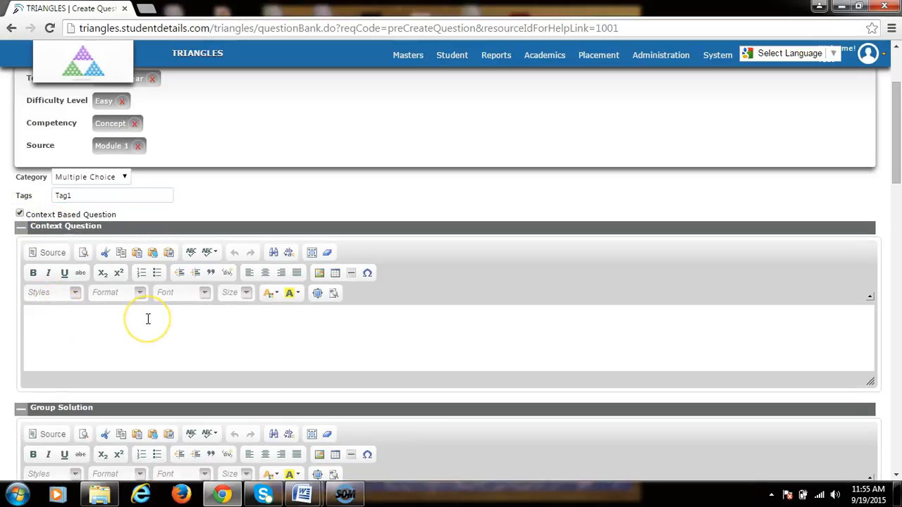
{"action": "left_click", "coordinate": [20, 215]}
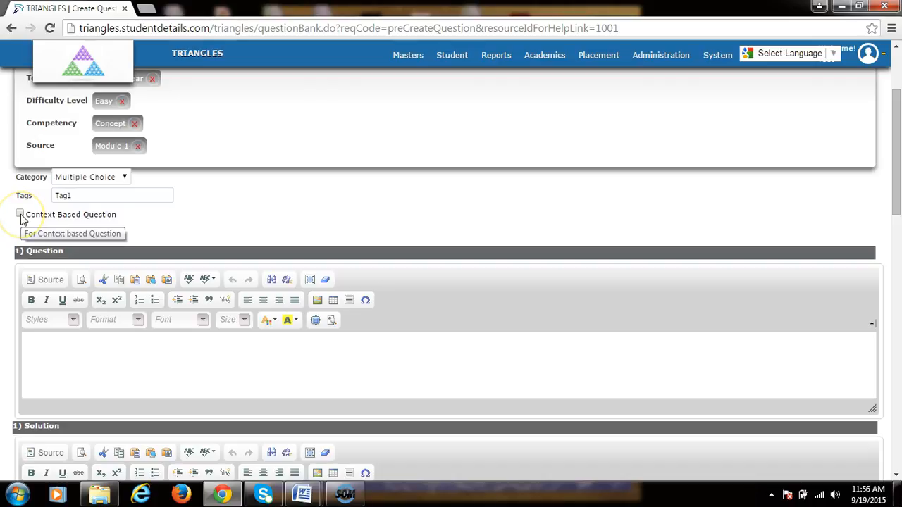
Examine the Question, Solution and Choice Value editors of the question form.
{"action": "scroll", "coordinate": [21, 218], "scroll_direction": "down", "scroll_amount": 1}
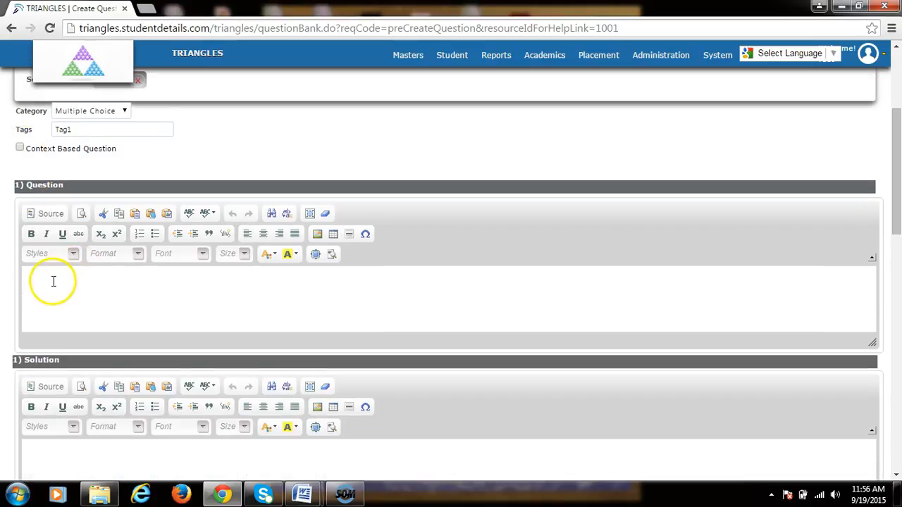
{"action": "left_click", "coordinate": [160, 288]}
{"action": "scroll", "coordinate": [97, 187], "scroll_direction": "down", "scroll_amount": 2}
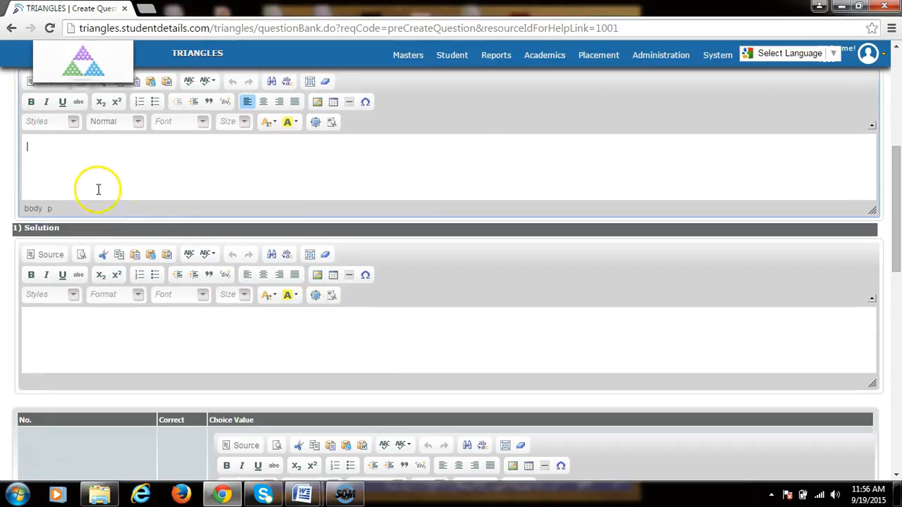
{"action": "scroll", "coordinate": [98, 221], "scroll_direction": "up", "scroll_amount": 2}
{"action": "scroll", "coordinate": [120, 349], "scroll_direction": "down", "scroll_amount": 2}
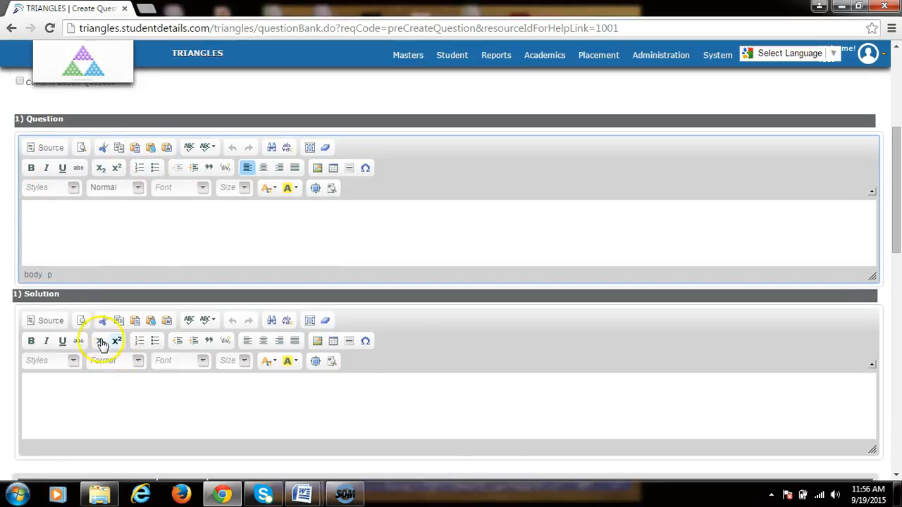
{"action": "left_click", "coordinate": [80, 326]}
{"action": "scroll", "coordinate": [80, 326], "scroll_direction": "down", "scroll_amount": 2}
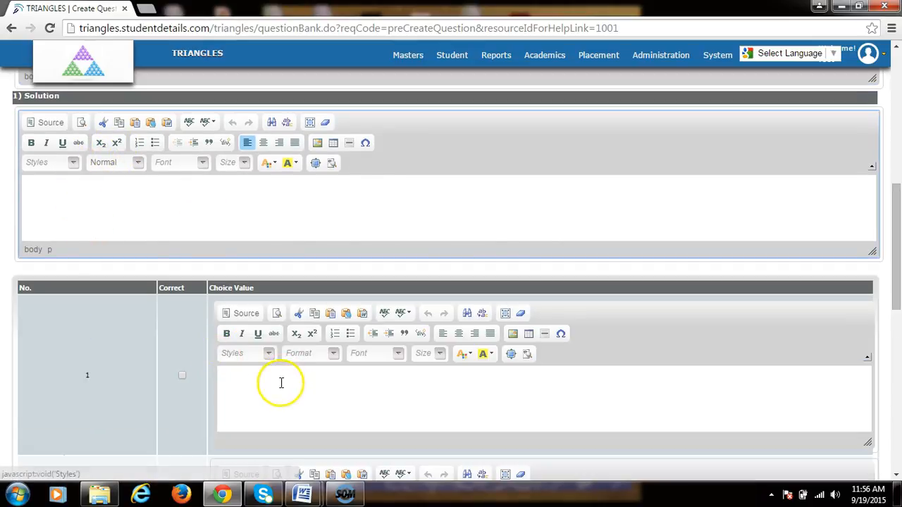
{"action": "left_click", "coordinate": [281, 383]}
{"action": "scroll", "coordinate": [282, 383], "scroll_direction": "down", "scroll_amount": 4}
{"action": "scroll", "coordinate": [258, 399], "scroll_direction": "up", "scroll_amount": 3}
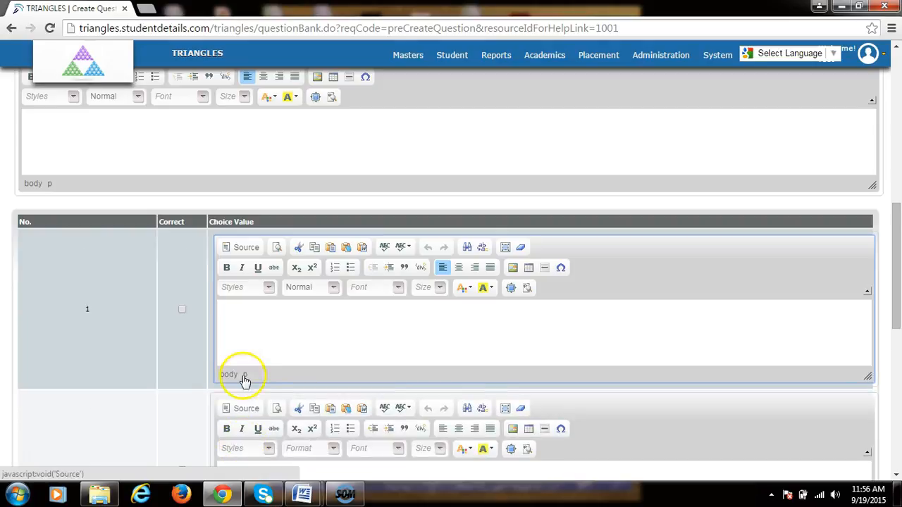
{"action": "scroll", "coordinate": [235, 288], "scroll_direction": "up", "scroll_amount": 3}
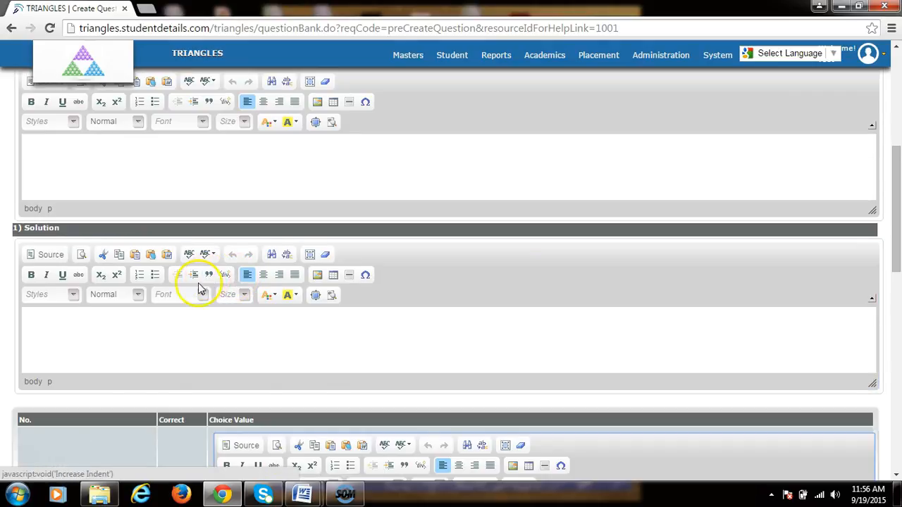
{"action": "scroll", "coordinate": [202, 288], "scroll_direction": "up", "scroll_amount": 2}
Copy "Which of the following has the maximum value?" from the Word document MultilpeChoiceQuestions_with Key into the Question editor in the browser.
{"action": "mouse_move", "coordinate": [319, 499]}
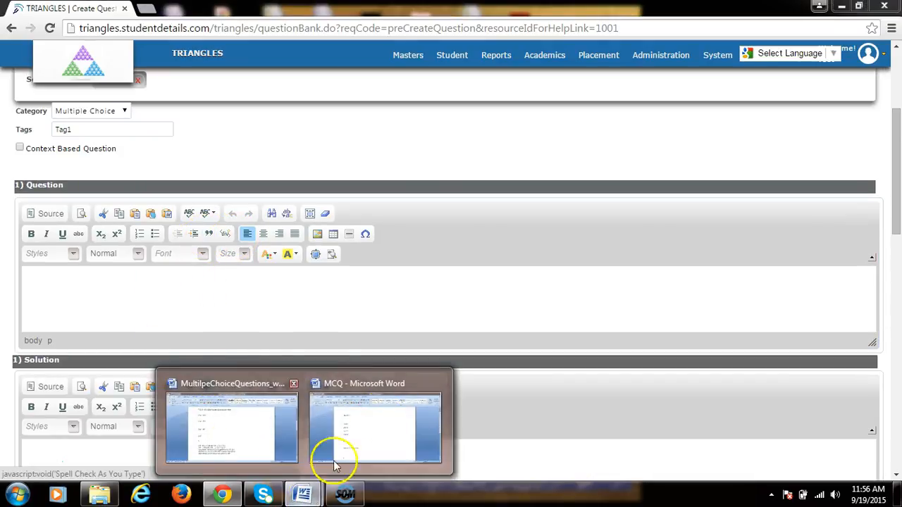
{"action": "left_click", "coordinate": [255, 432]}
{"action": "scroll", "coordinate": [282, 294], "scroll_direction": "up", "scroll_amount": 3}
{"action": "left_click_drag", "start_coordinate": [220, 115], "coordinate": [474, 113]}
{"action": "key", "text": "ctrl+c"}
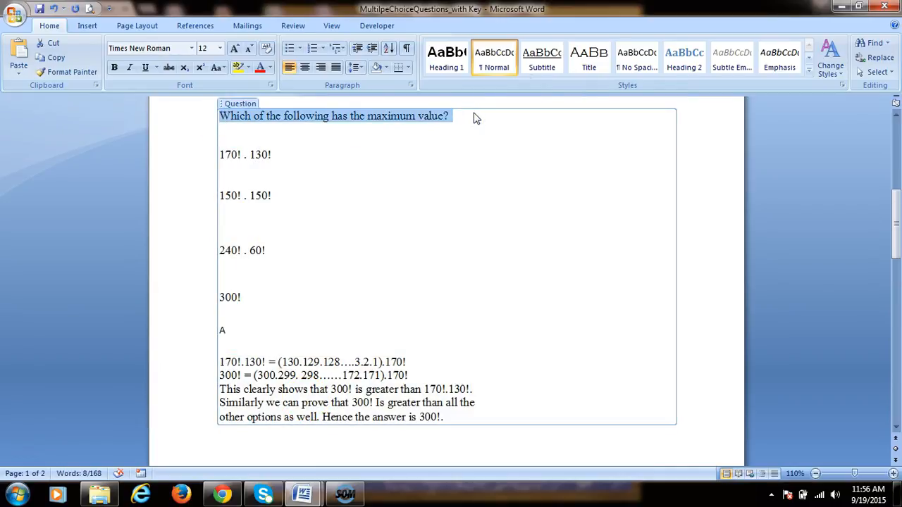
{"action": "key", "text": "alt+Tab"}
{"action": "left_click", "coordinate": [89, 293]}
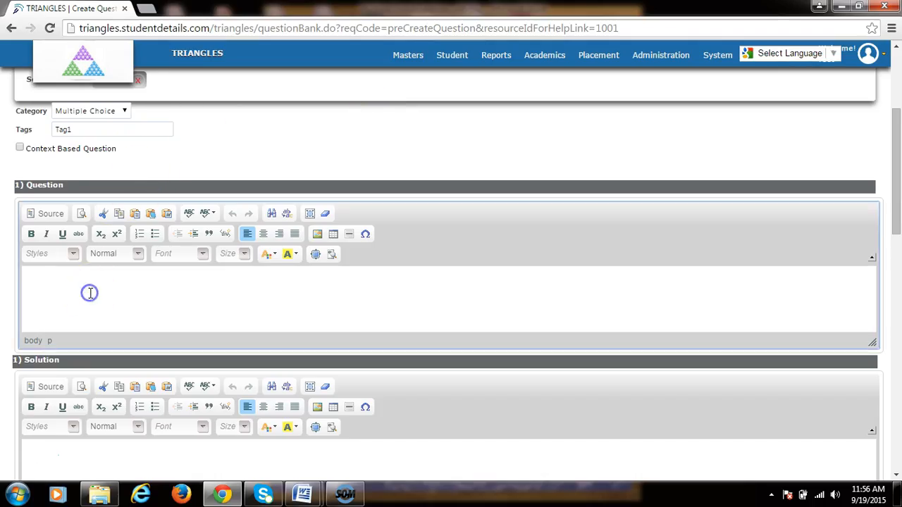
{"action": "key", "text": "ctrl+v"}
Copy the full solution text of the maximum-value question from the Word document into the Solution editor in the browser.
{"action": "key", "text": "alt+Tab"}
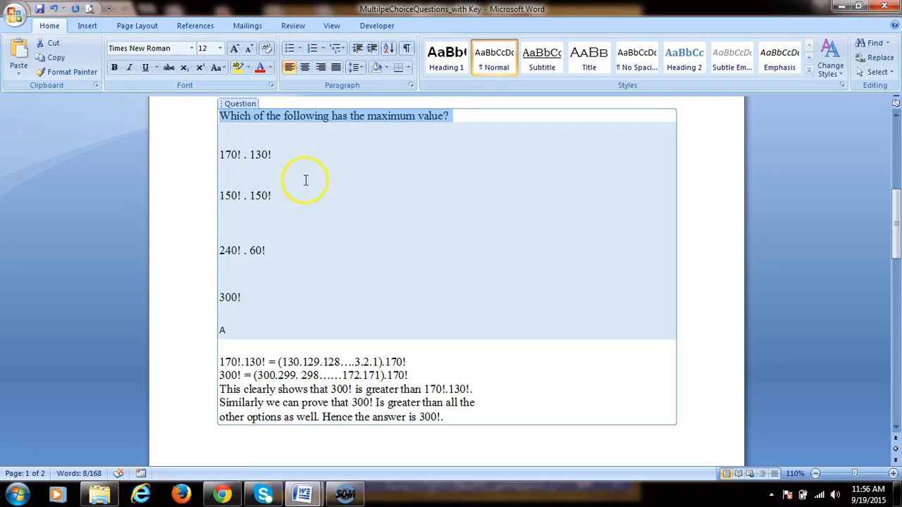
{"action": "left_click_drag", "start_coordinate": [222, 362], "coordinate": [449, 418]}
{"action": "left_click", "coordinate": [447, 417]}
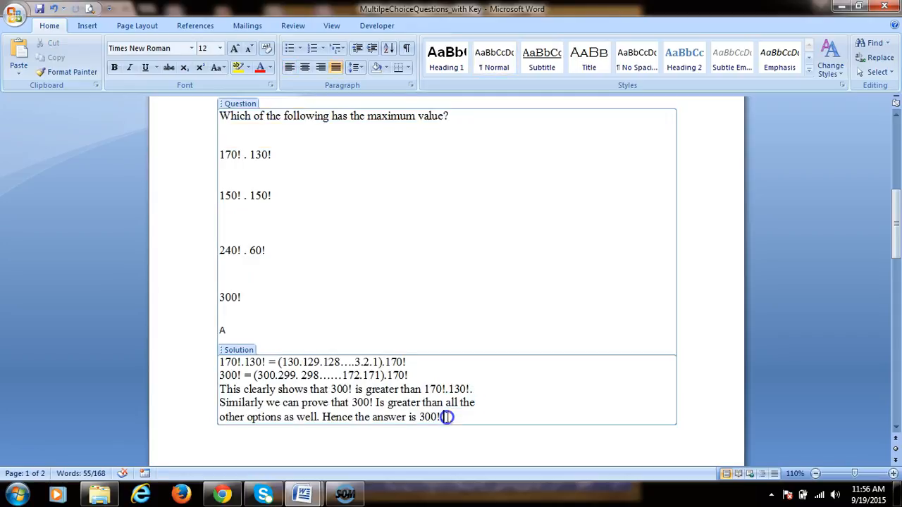
{"action": "left_click_drag", "start_coordinate": [220, 360], "coordinate": [444, 416]}
{"action": "key", "text": "ctrl+c"}
{"action": "left_click", "coordinate": [222, 494]}
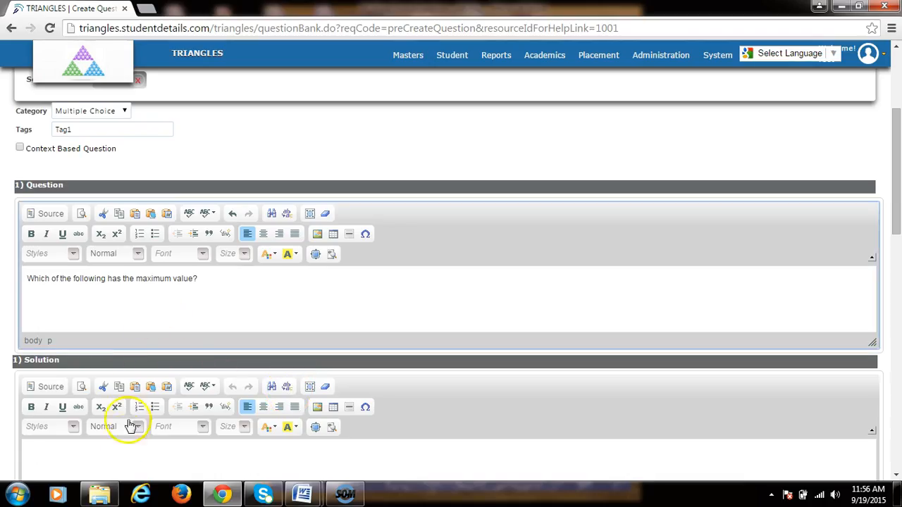
{"action": "scroll", "coordinate": [124, 437], "scroll_direction": "down", "scroll_amount": 2}
{"action": "left_click", "coordinate": [107, 341]}
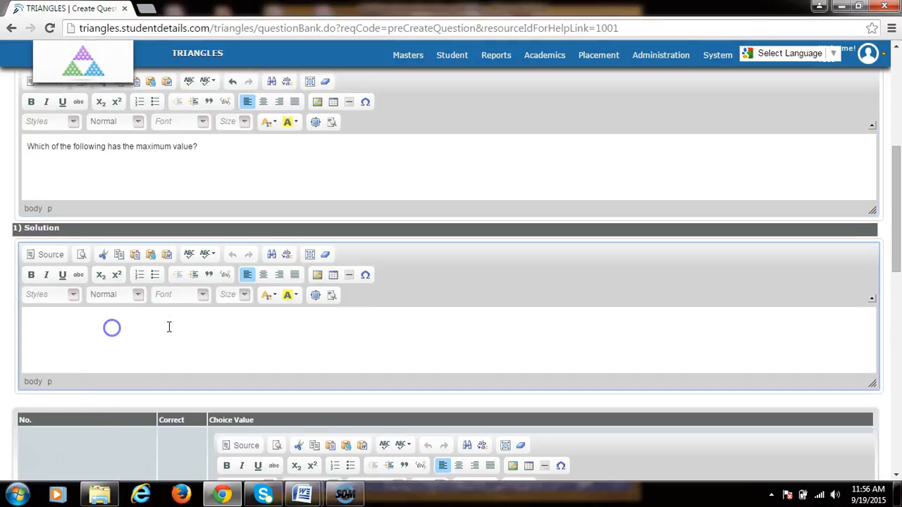
{"action": "key", "text": "ctrl+v"}
Copy the option "170! . 130!" from the Word document into the editor of choice 1 in the browser.
{"action": "key", "text": "alt+Tab"}
{"action": "scroll", "coordinate": [324, 302], "scroll_direction": "up", "scroll_amount": 2}
{"action": "left_click_drag", "start_coordinate": [222, 191], "coordinate": [286, 190]}
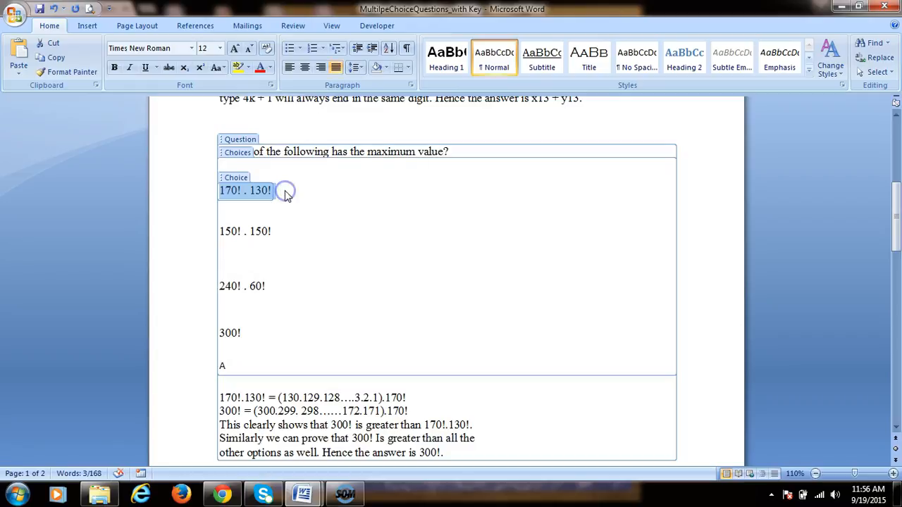
{"action": "key", "text": "alt+Tab"}
{"action": "scroll", "coordinate": [276, 197], "scroll_direction": "down", "scroll_amount": 3}
{"action": "left_click", "coordinate": [320, 386]}
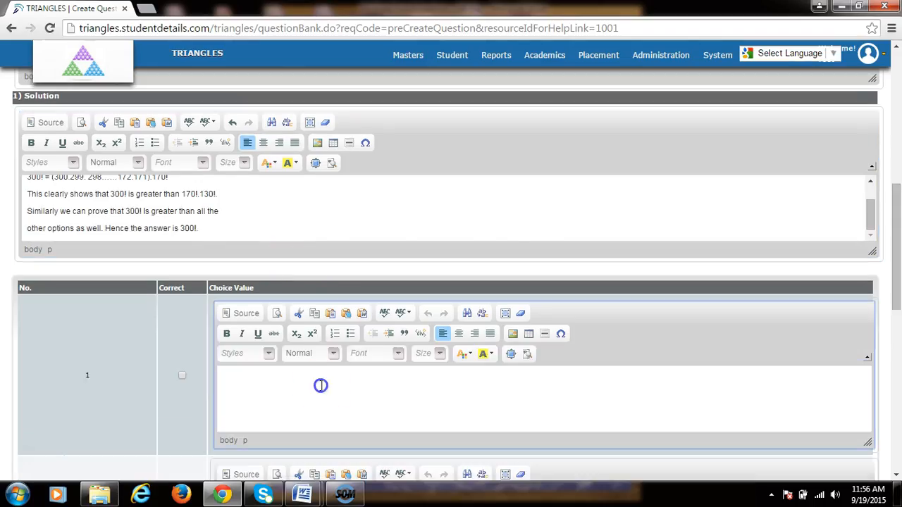
Copy the option "150! . 150!" from the Word document into the editor of choice 2 in the browser.
{"action": "key", "text": "alt+Tab"}
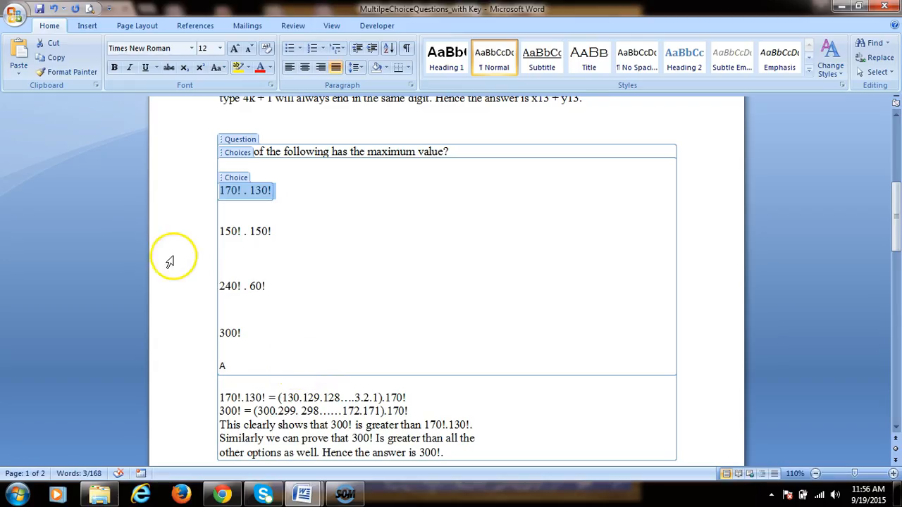
{"action": "left_click_drag", "start_coordinate": [220, 195], "coordinate": [267, 197]}
{"action": "key", "text": "ctrl+c"}
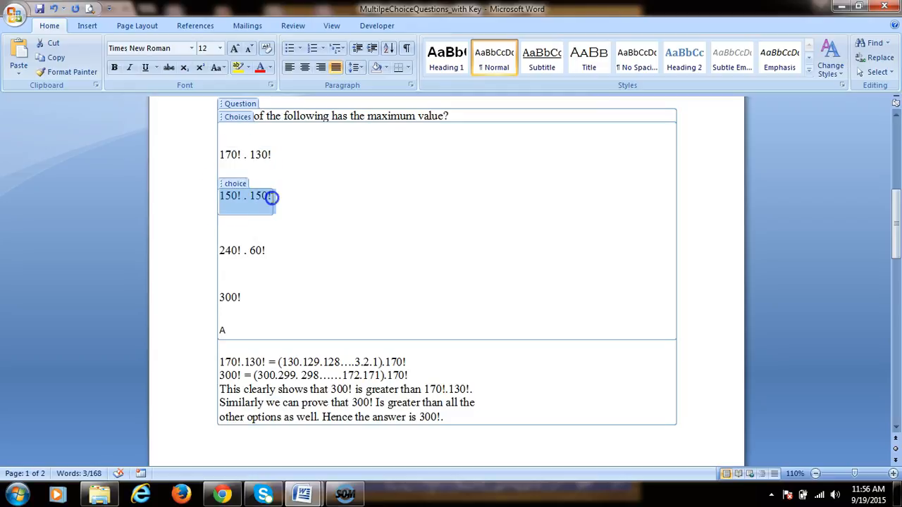
{"action": "key", "text": "alt+Tab"}
{"action": "scroll", "coordinate": [282, 303], "scroll_direction": "down", "scroll_amount": 2}
{"action": "left_click", "coordinate": [279, 432]}
{"action": "key", "text": "ctrl+v"}
Copy the option "240! . 60!" from the Word document into the editor of choice 3 in the browser.
{"action": "scroll", "coordinate": [277, 395], "scroll_direction": "down", "scroll_amount": 3}
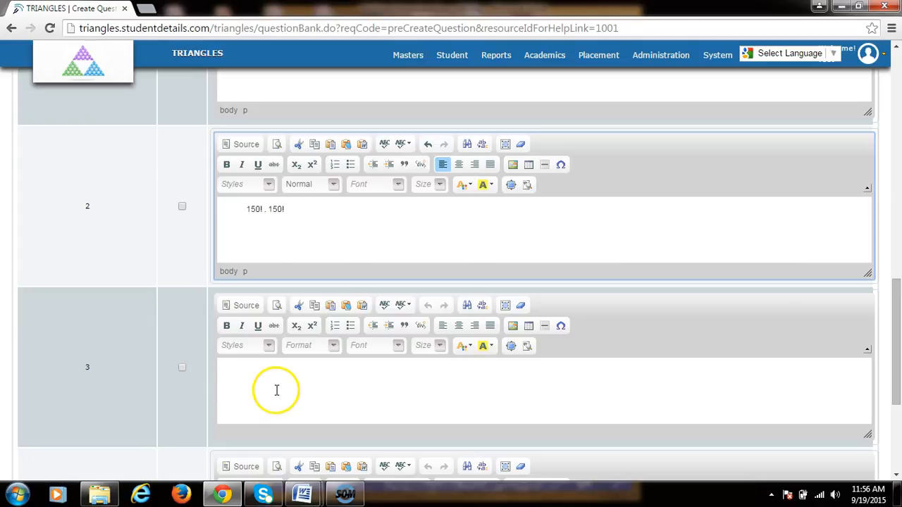
{"action": "key", "text": "alt+Tab"}
{"action": "left_click_drag", "start_coordinate": [221, 183], "coordinate": [265, 184]}
{"action": "key", "text": "alt+Tab"}
{"action": "left_click", "coordinate": [271, 254]}
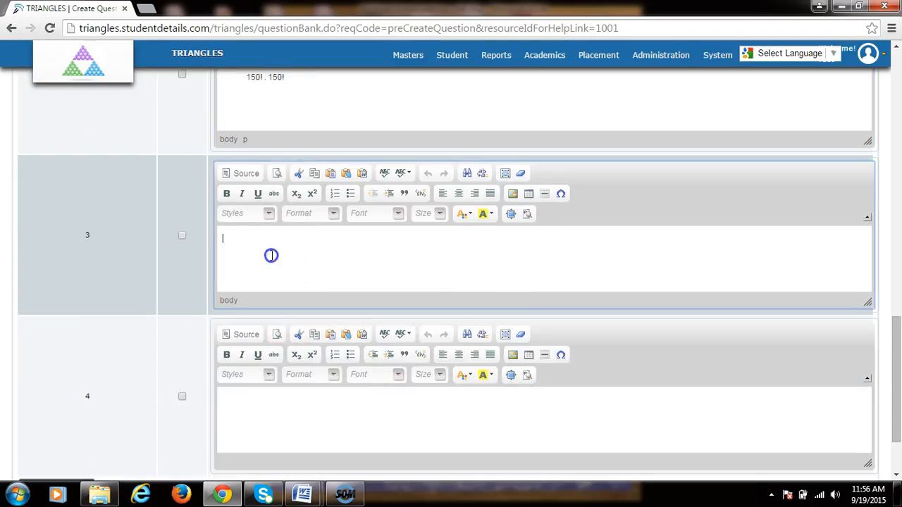
Copy the option "300!" from the Word document into the editor of choice 4 in the browser.
{"action": "key", "text": "alt+Tab"}
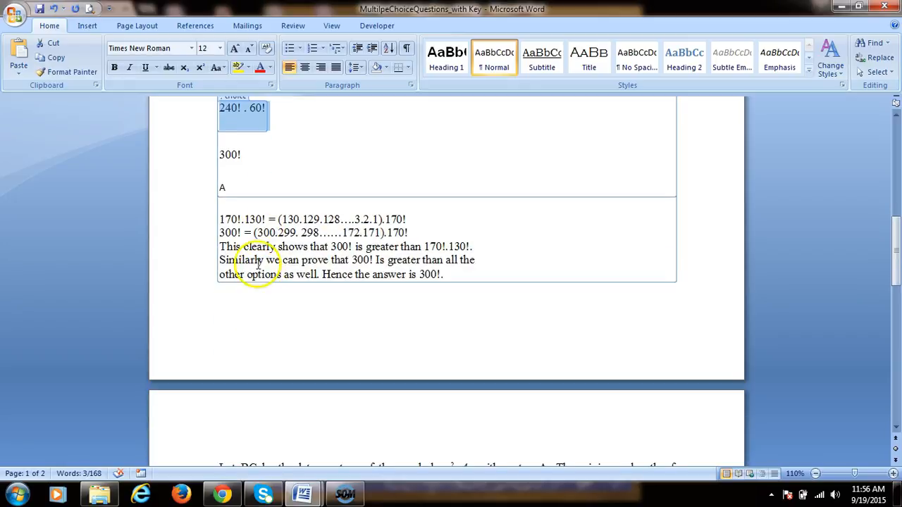
{"action": "left_click_drag", "start_coordinate": [218, 160], "coordinate": [248, 158]}
{"action": "key", "text": "ctrl+c"}
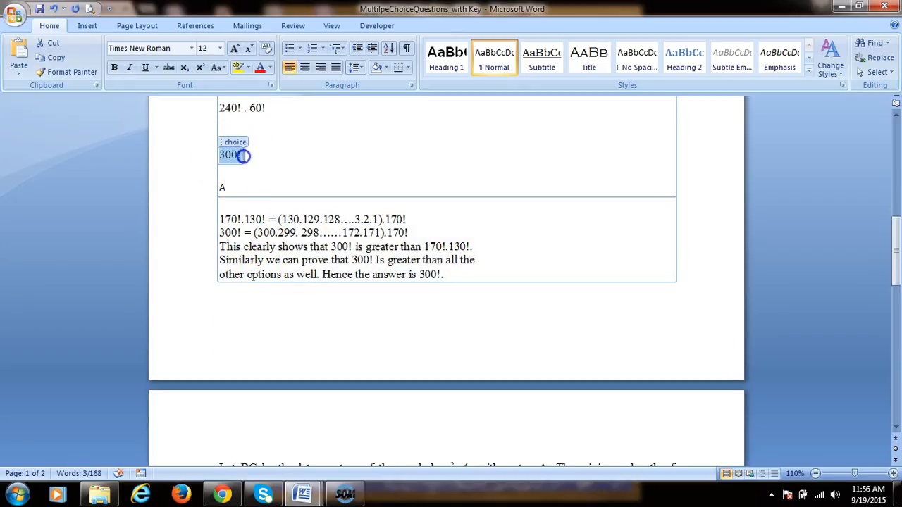
{"action": "key", "text": "alt+Tab"}
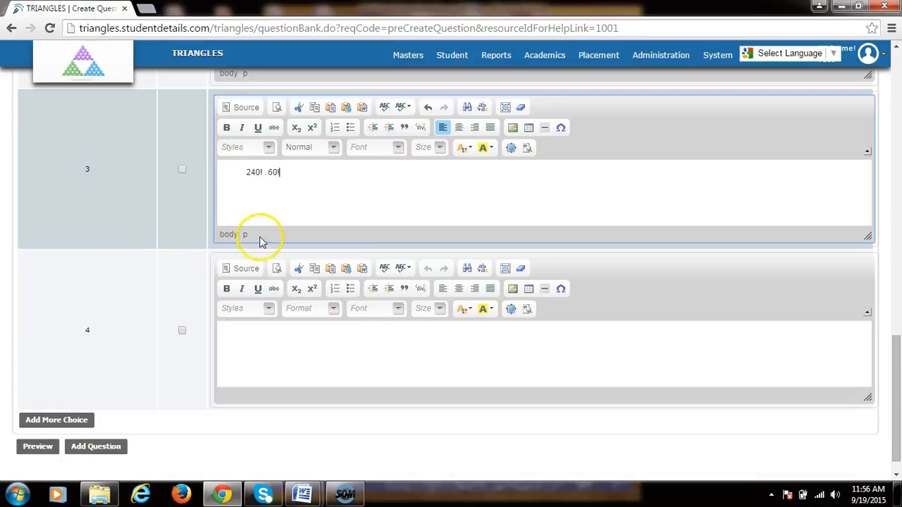
{"action": "scroll", "coordinate": [268, 282], "scroll_direction": "down", "scroll_amount": 1}
{"action": "left_click", "coordinate": [278, 322]}
{"action": "key", "text": "ctrl+v"}
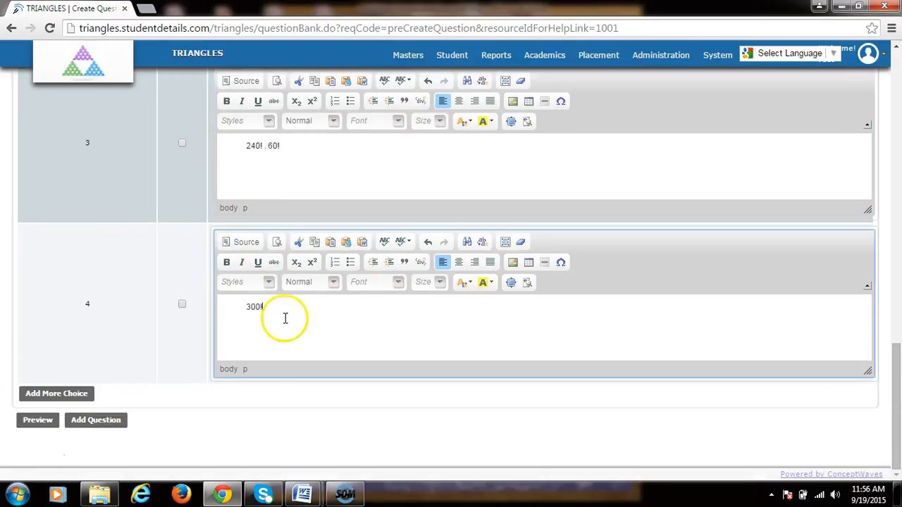
Mark choice 1 ("170! . 130!") as the correct answer and check over the completed question form.
{"action": "scroll", "coordinate": [225, 262], "scroll_direction": "up", "scroll_amount": 2}
{"action": "scroll", "coordinate": [215, 258], "scroll_direction": "up", "scroll_amount": 5}
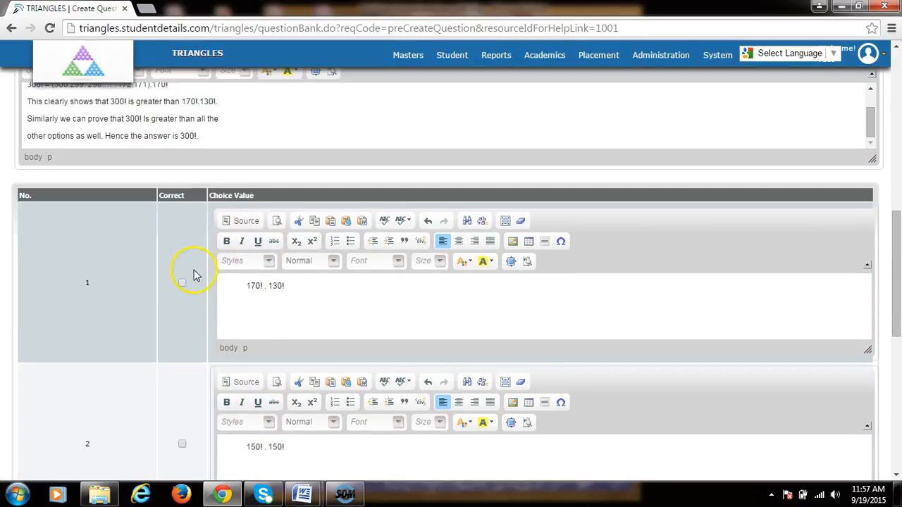
{"action": "scroll", "coordinate": [195, 276], "scroll_direction": "down", "scroll_amount": 7}
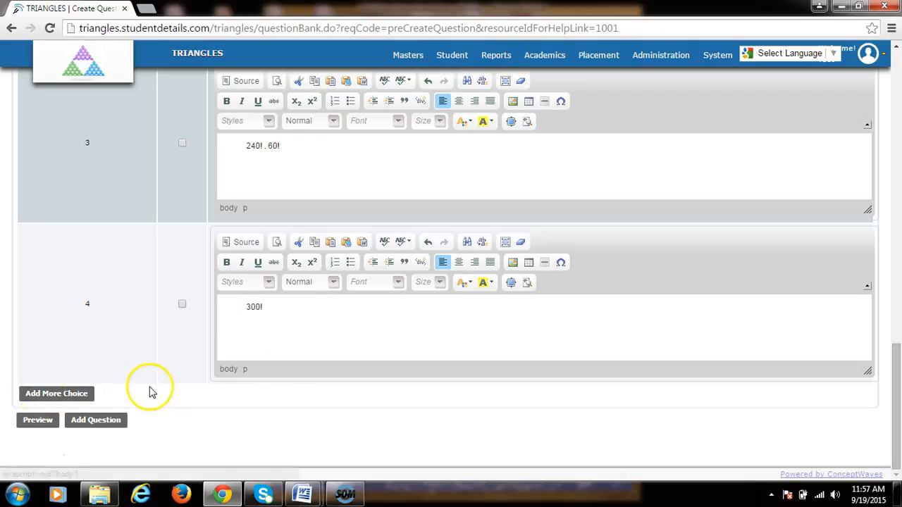
{"action": "scroll", "coordinate": [151, 393], "scroll_direction": "up", "scroll_amount": 10}
{"action": "scroll", "coordinate": [126, 324], "scroll_direction": "up", "scroll_amount": 5}
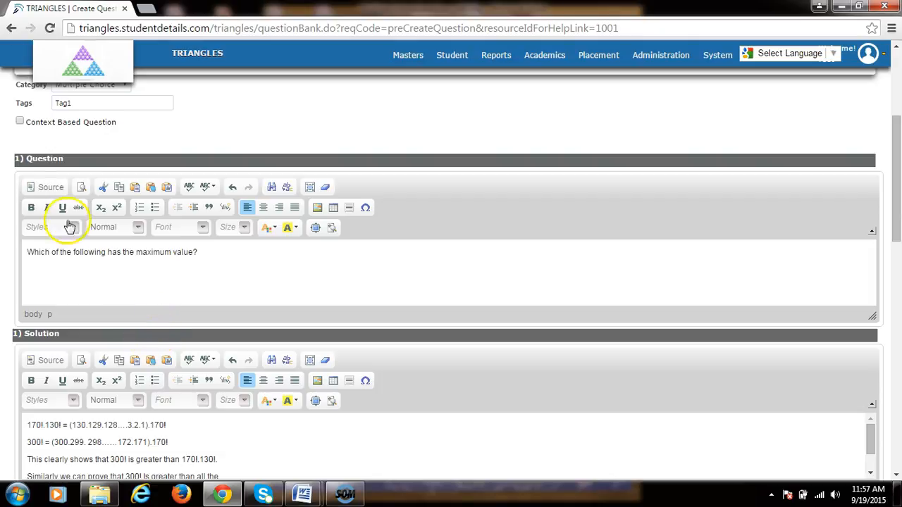
{"action": "scroll", "coordinate": [169, 413], "scroll_direction": "down", "scroll_amount": 10}
{"action": "scroll", "coordinate": [144, 403], "scroll_direction": "down", "scroll_amount": 4}
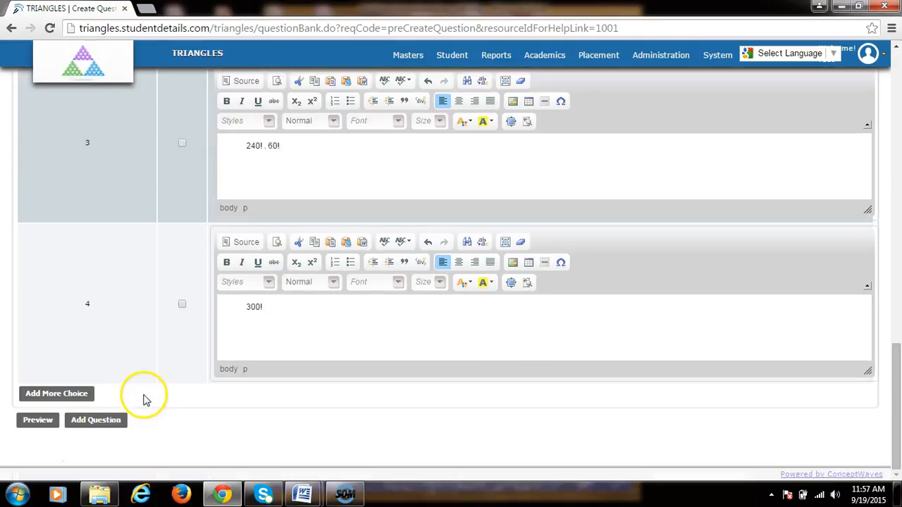
Preview the question and review its tags, question text, solution and choices.
{"action": "left_click", "coordinate": [97, 426]}
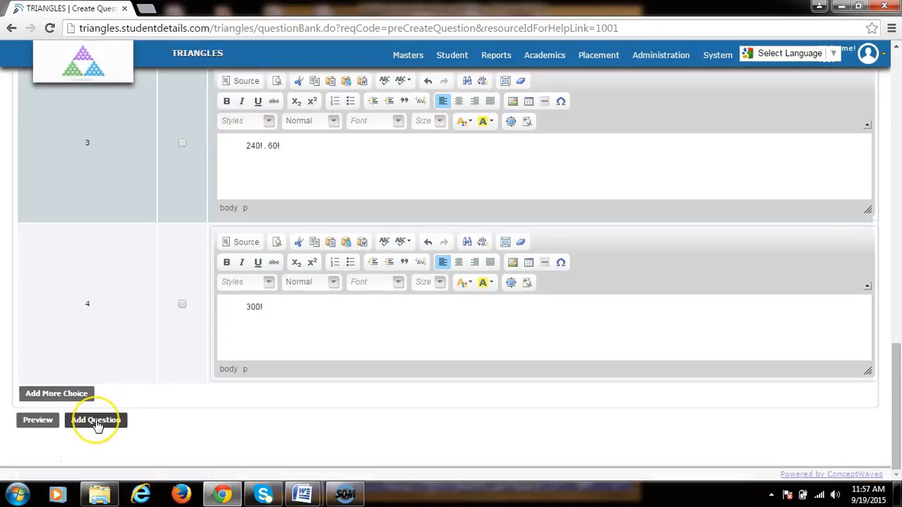
{"action": "left_click", "coordinate": [147, 409]}
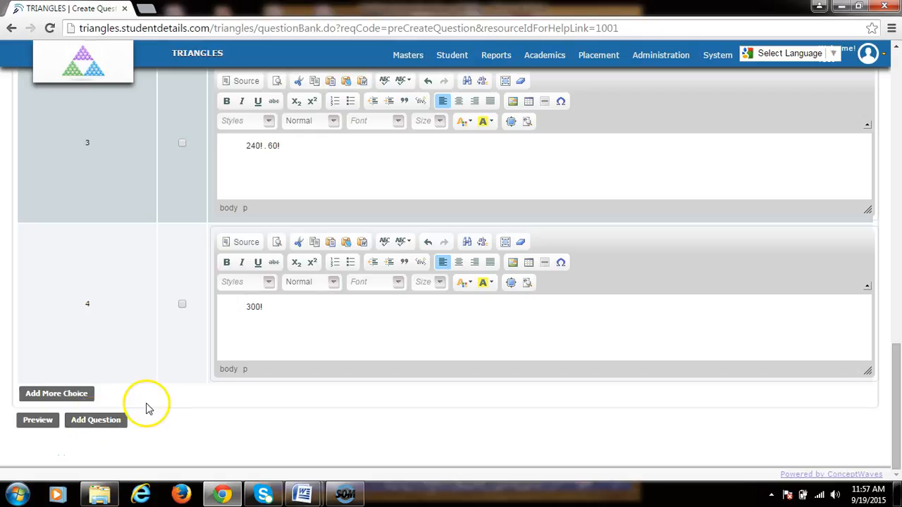
{"action": "left_click", "coordinate": [32, 423]}
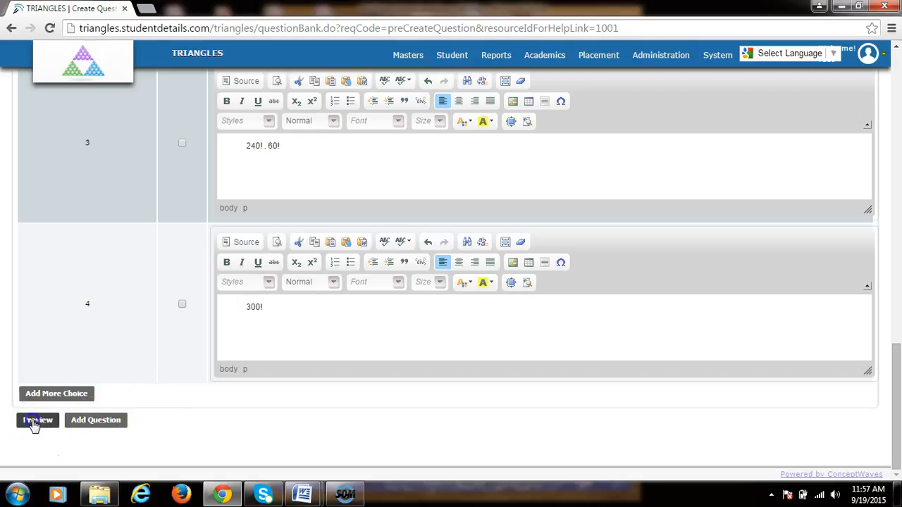
{"action": "left_click", "coordinate": [192, 274]}
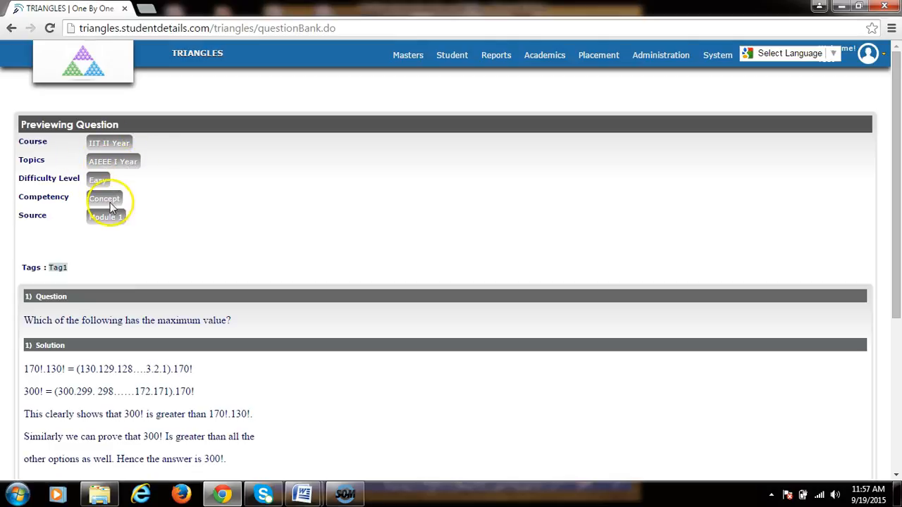
{"action": "scroll", "coordinate": [141, 226], "scroll_direction": "down", "scroll_amount": 2}
{"action": "scroll", "coordinate": [155, 211], "scroll_direction": "down", "scroll_amount": 2}
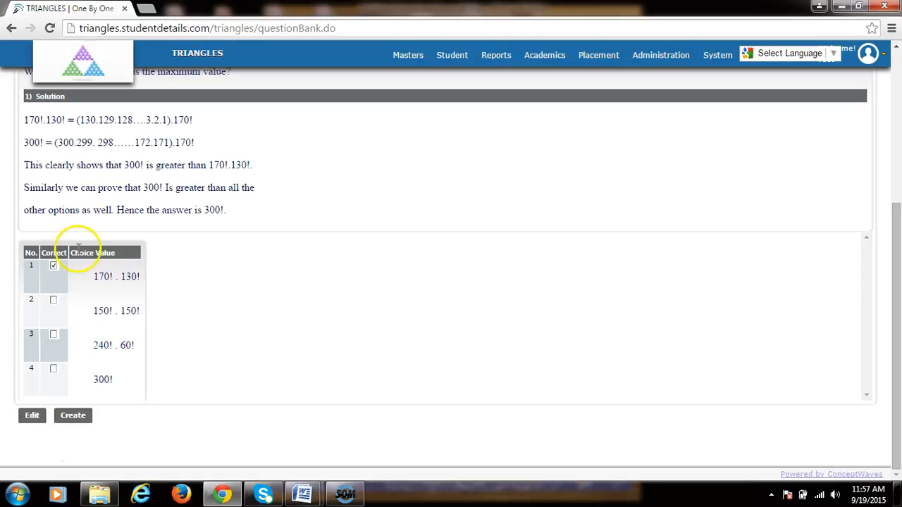
Create the question from the preview and acknowledge the entry confirmation.
{"action": "left_click", "coordinate": [73, 416]}
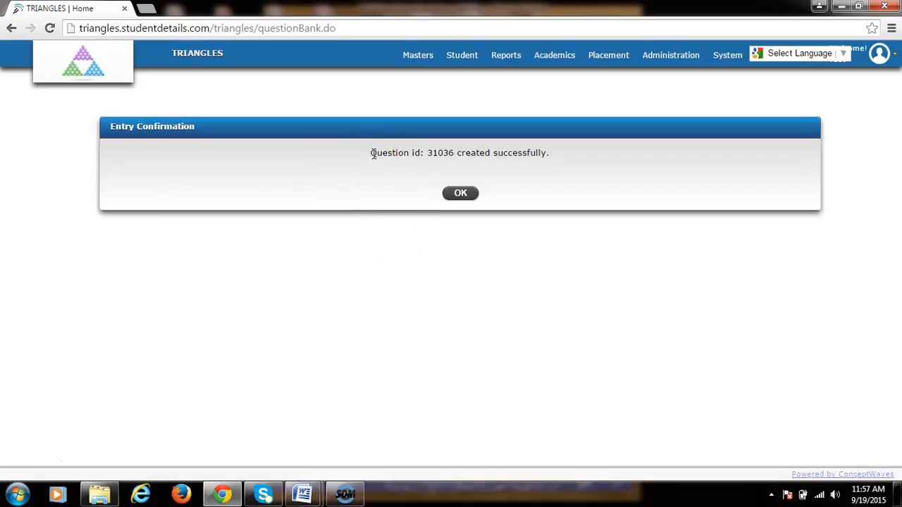
{"action": "left_click_drag", "start_coordinate": [373, 153], "coordinate": [556, 139]}
{"action": "left_click", "coordinate": [456, 151]}
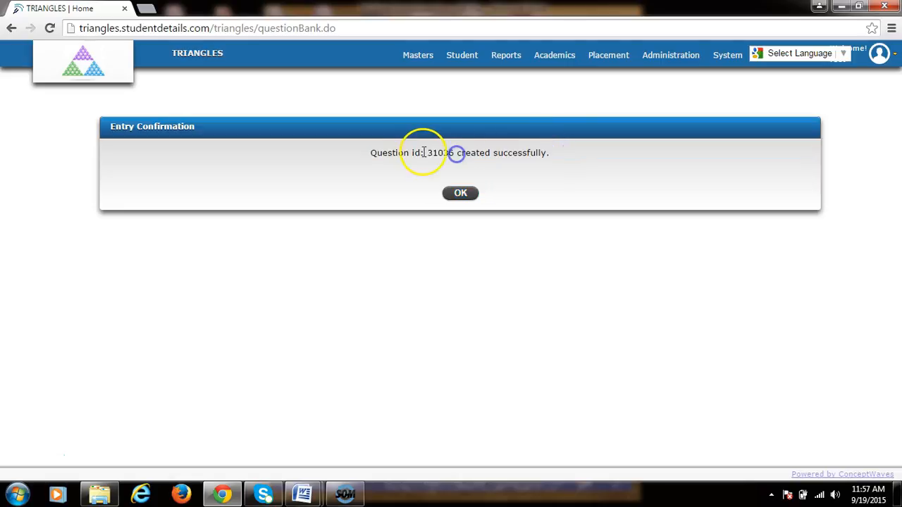
{"action": "left_click", "coordinate": [461, 196]}
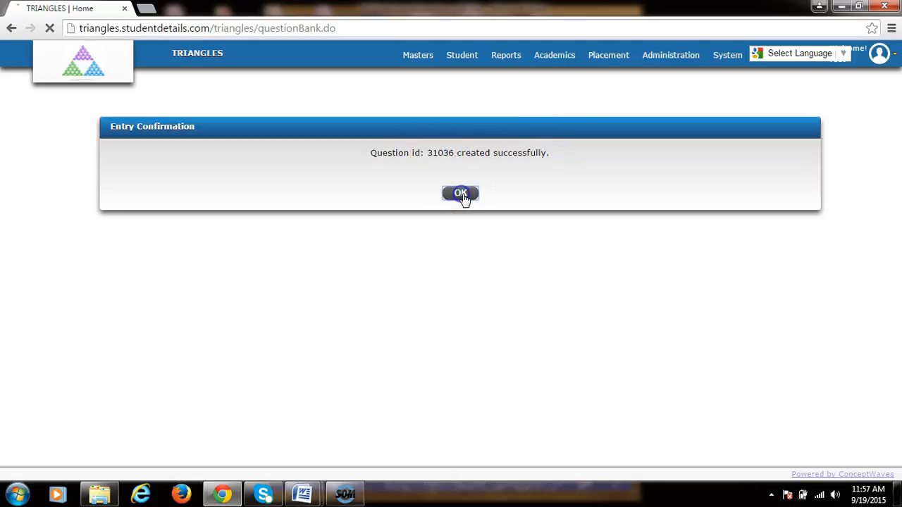
{"action": "left_click", "coordinate": [452, 196]}
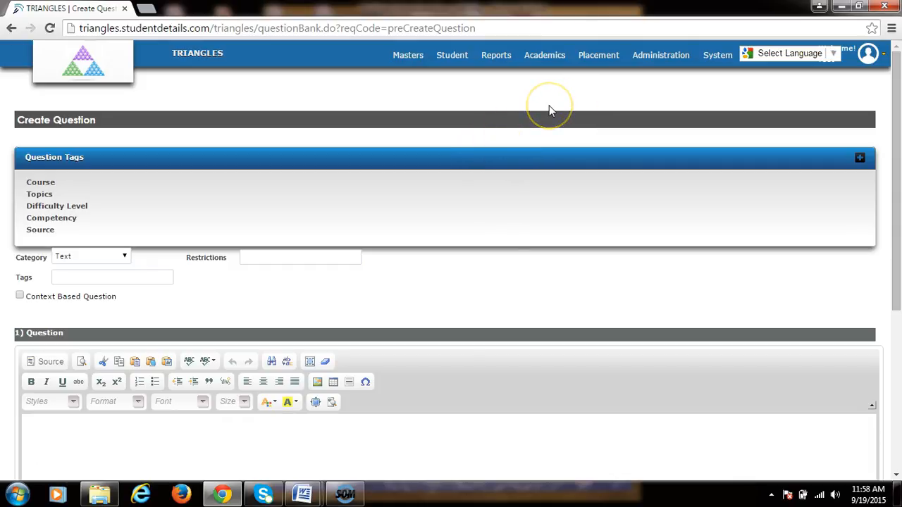
Open the Quick Paper Maker from the question bank tools and name the paper's section Sec1.
{"action": "mouse_move", "coordinate": [548, 68]}
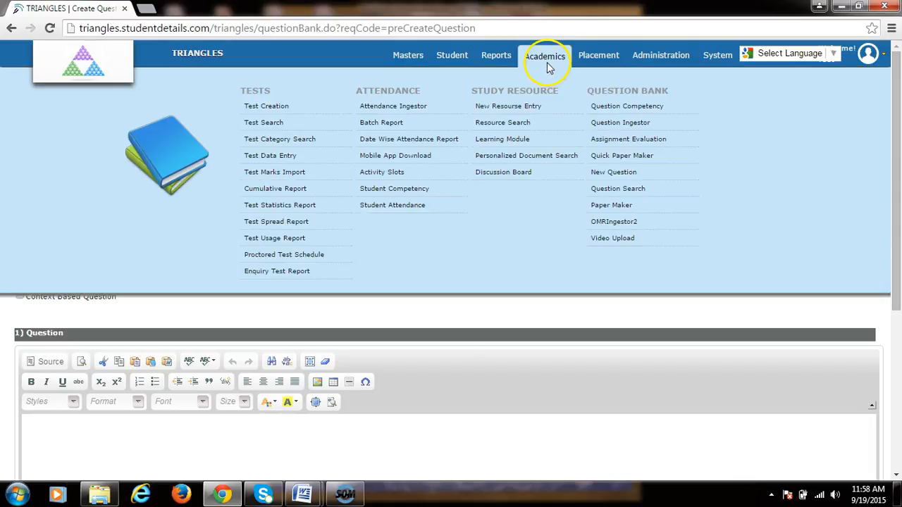
{"action": "left_click", "coordinate": [619, 155]}
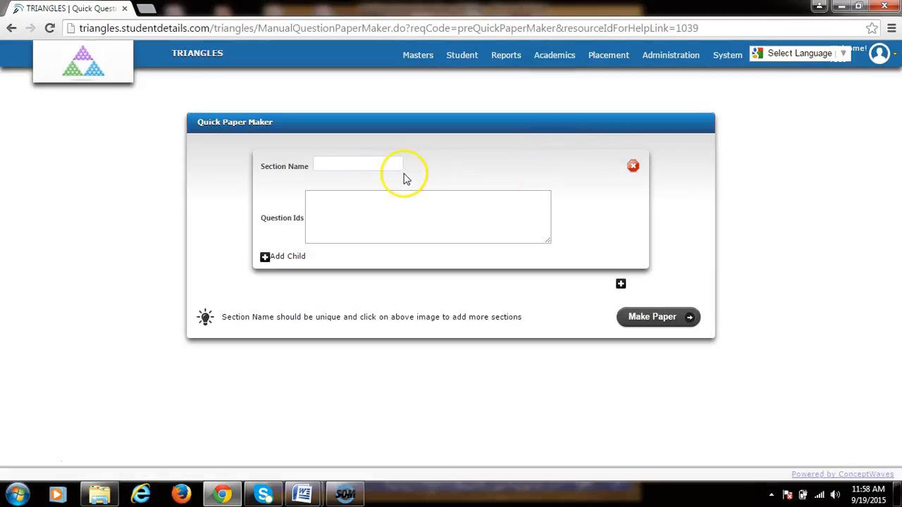
{"action": "left_click", "coordinate": [368, 167]}
{"action": "type", "text": "Sec1"}
{"action": "left_click", "coordinate": [564, 169]}
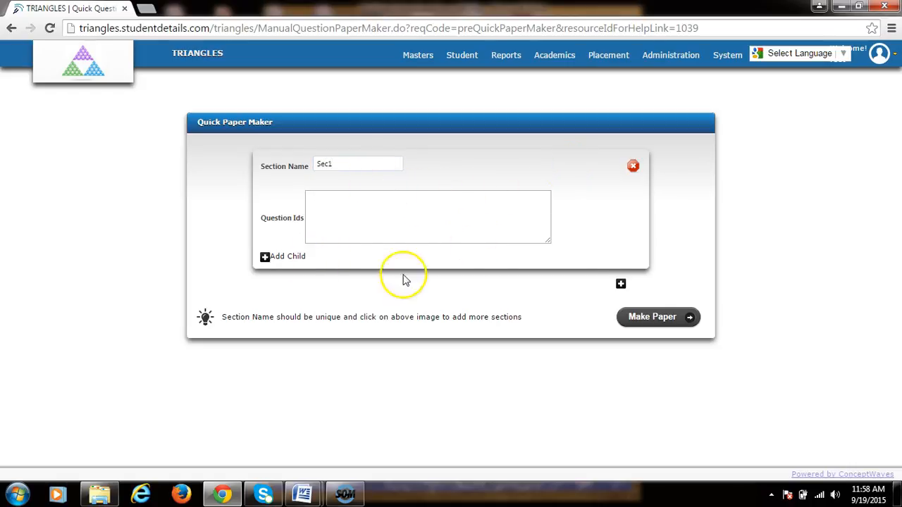
{"action": "left_click", "coordinate": [621, 286]}
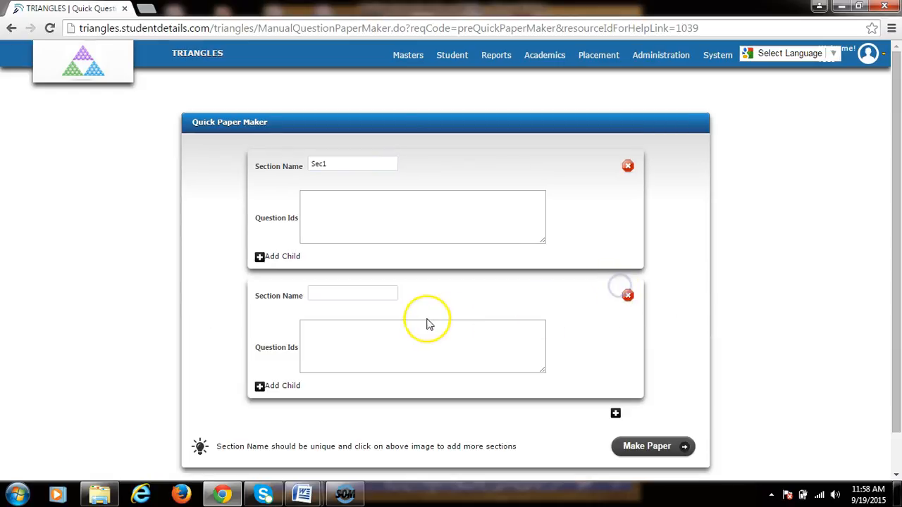
{"action": "left_click", "coordinate": [628, 297]}
{"action": "left_click", "coordinate": [477, 115]}
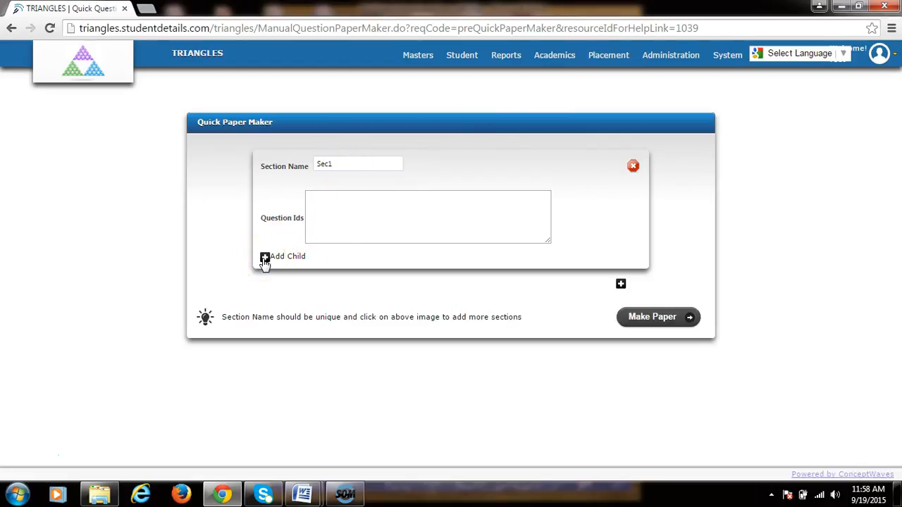
Enter the question IDs 31032,31034,31035 for section Sec1 and make the paper.
{"action": "left_click", "coordinate": [370, 218]}
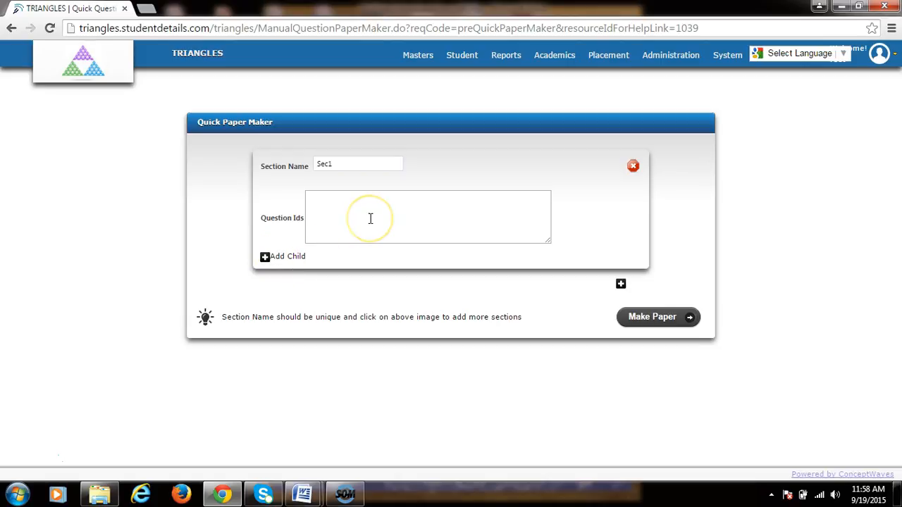
{"action": "left_click", "coordinate": [370, 219]}
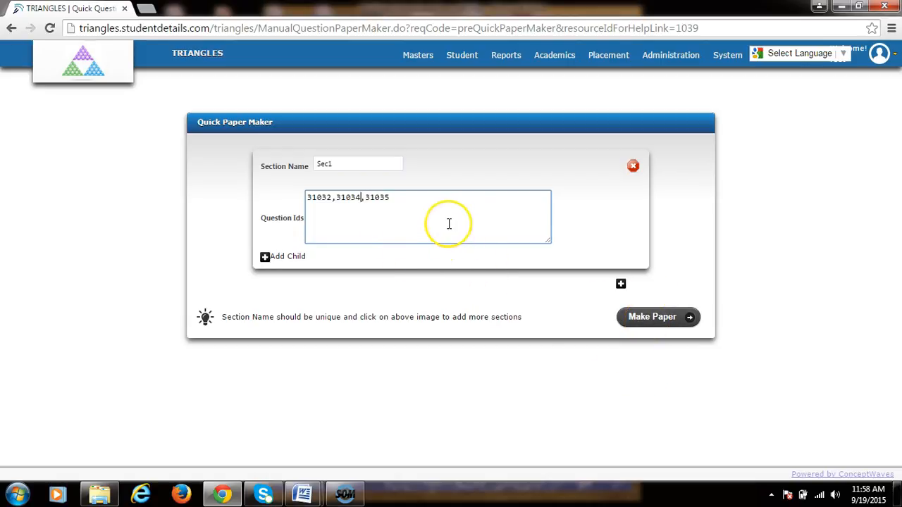
{"action": "left_click", "coordinate": [684, 322]}
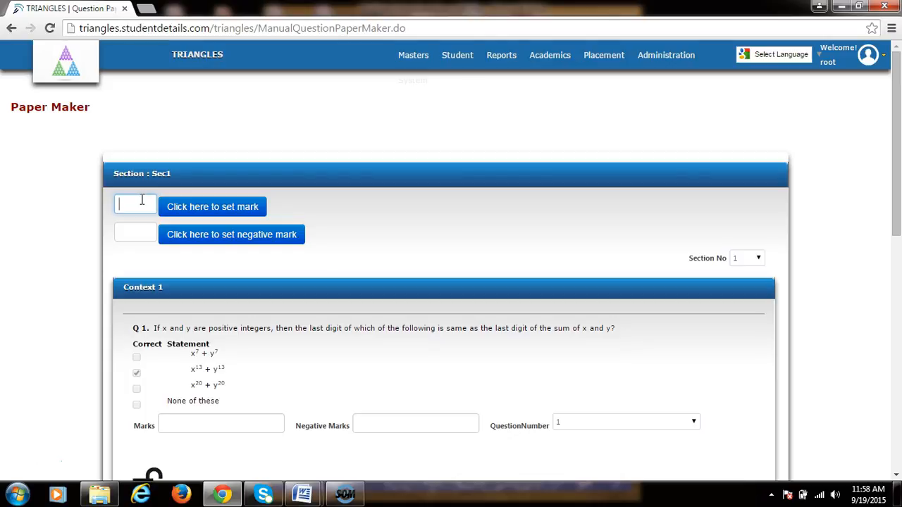
Set a mark of 2 and a negative mark of 1 for all questions in section Sec1.
{"action": "left_click", "coordinate": [139, 231]}
{"action": "type", "text": "1"}
{"action": "left_click", "coordinate": [367, 244]}
{"action": "scroll", "coordinate": [368, 248], "scroll_direction": "down", "scroll_amount": 2}
{"action": "mouse_move", "coordinate": [666, 55]}
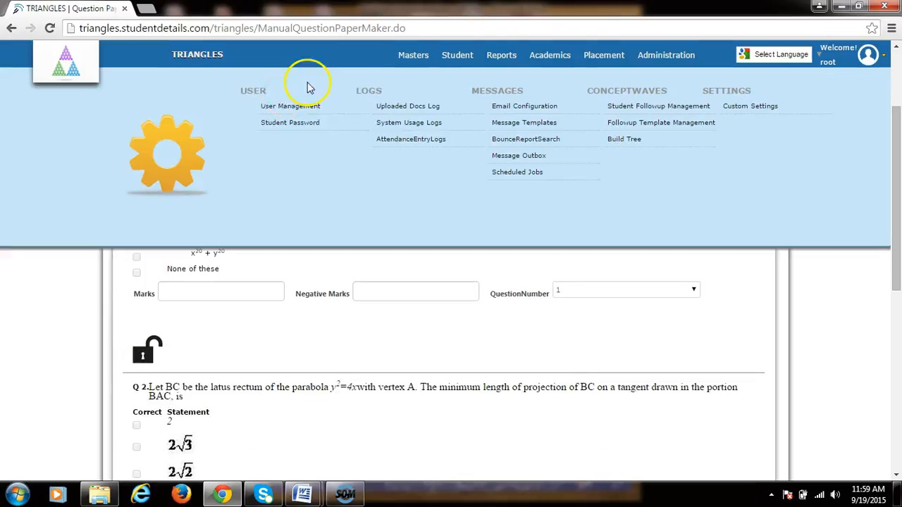
{"action": "scroll", "coordinate": [225, 191], "scroll_direction": "up", "scroll_amount": 2}
{"action": "left_click_drag", "start_coordinate": [125, 207], "coordinate": [117, 206]}
{"action": "left_click", "coordinate": [143, 210]}
{"action": "left_click", "coordinate": [206, 212]}
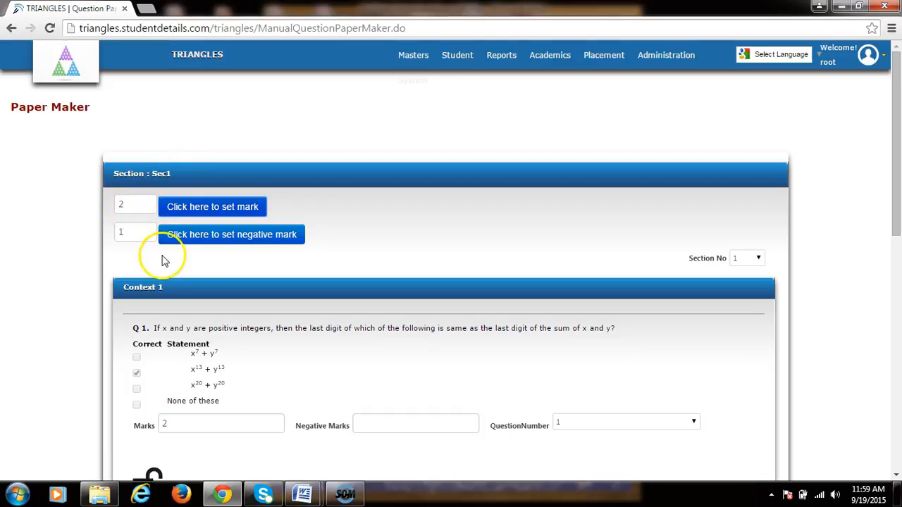
{"action": "left_click", "coordinate": [180, 241]}
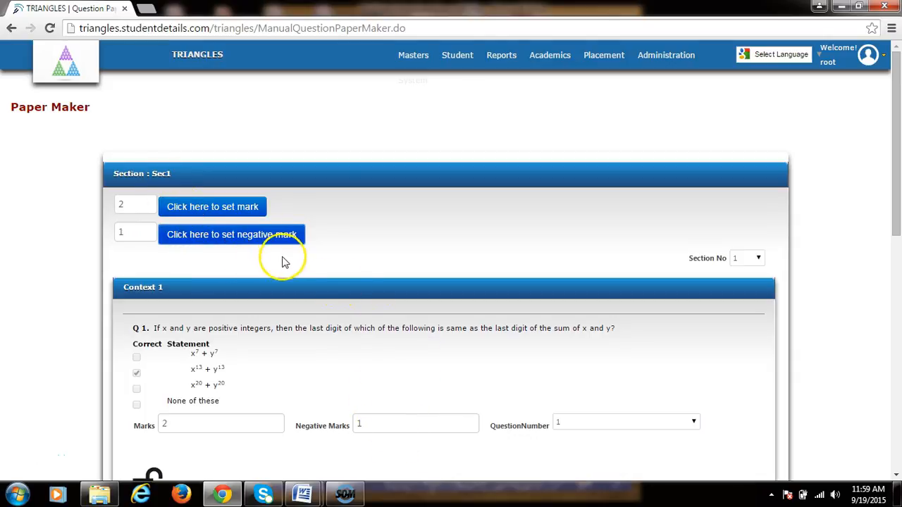
Examine the marks, negative marks and question numbering throughout the paper, and the available section numbers.
{"action": "scroll", "coordinate": [317, 275], "scroll_direction": "down", "scroll_amount": 1}
{"action": "scroll", "coordinate": [239, 342], "scroll_direction": "down", "scroll_amount": 1}
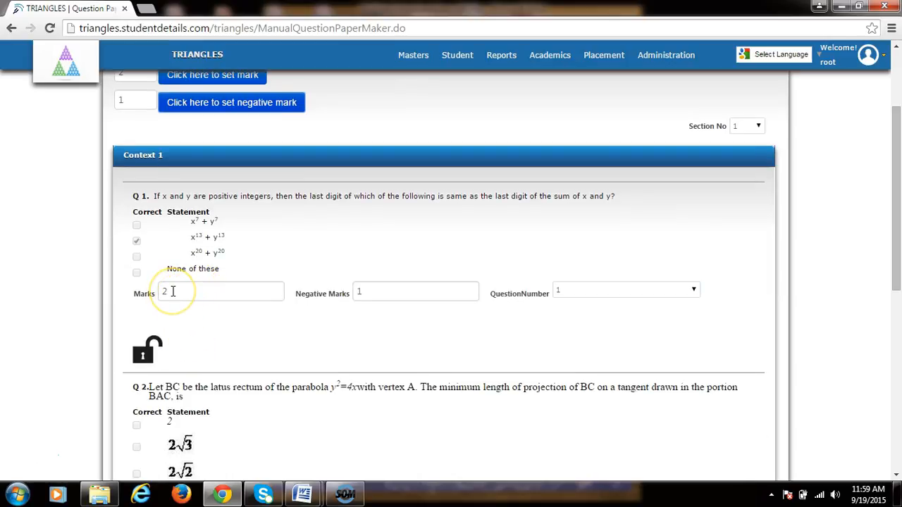
{"action": "left_click", "coordinate": [172, 291]}
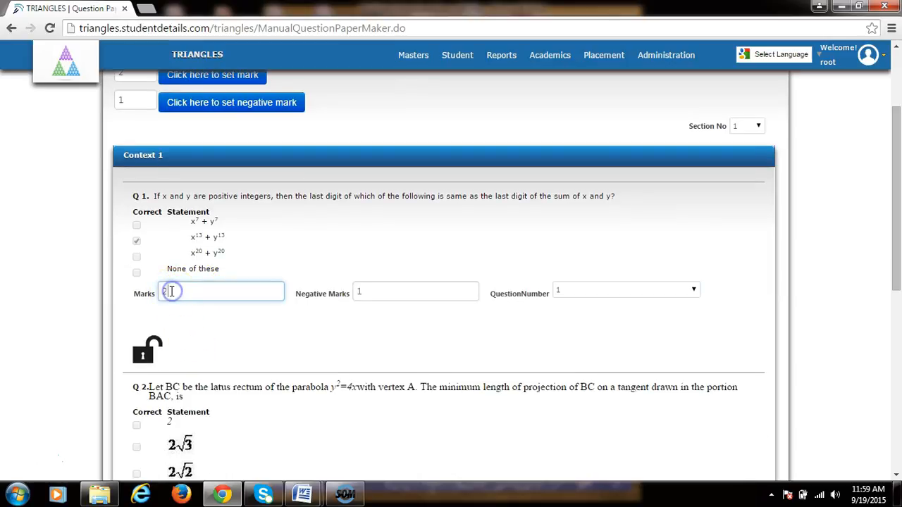
{"action": "scroll", "coordinate": [395, 282], "scroll_direction": "down", "scroll_amount": 1}
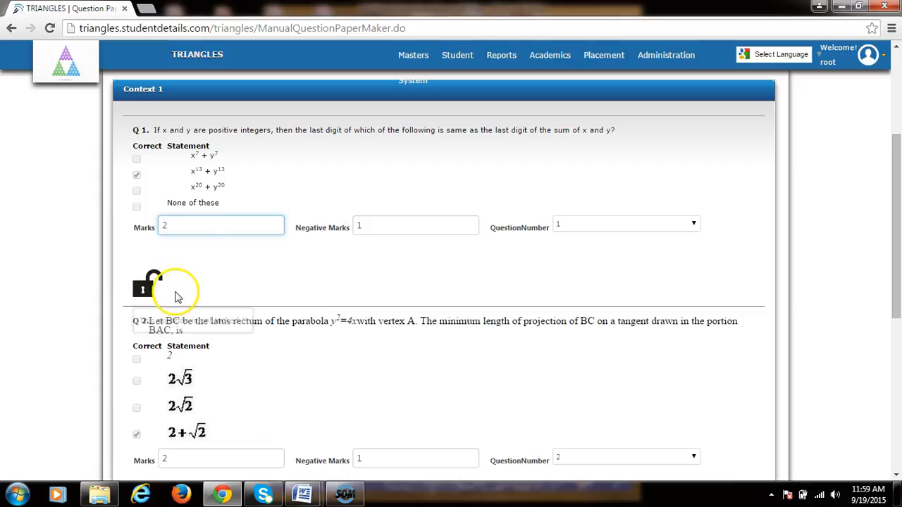
{"action": "scroll", "coordinate": [527, 261], "scroll_direction": "up", "scroll_amount": 1}
{"action": "scroll", "coordinate": [448, 261], "scroll_direction": "down", "scroll_amount": 1}
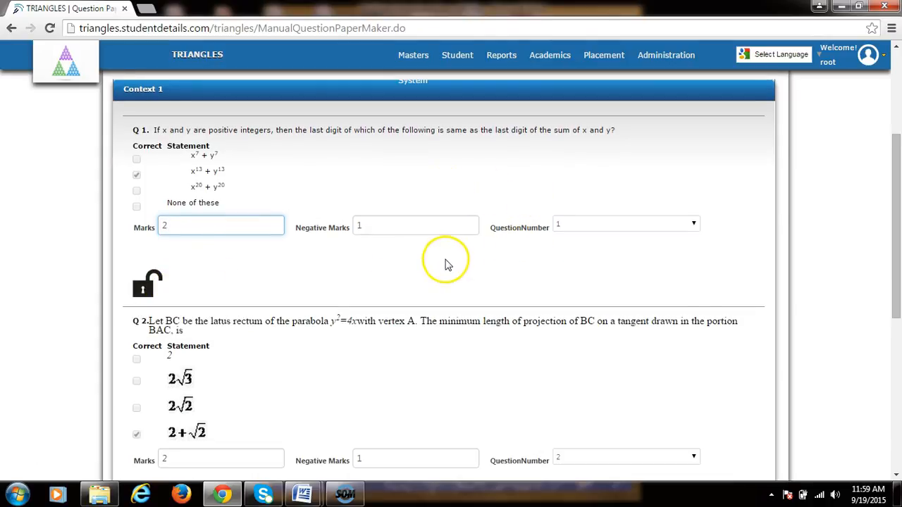
{"action": "scroll", "coordinate": [564, 293], "scroll_direction": "up", "scroll_amount": 3}
{"action": "left_click", "coordinate": [760, 259]}
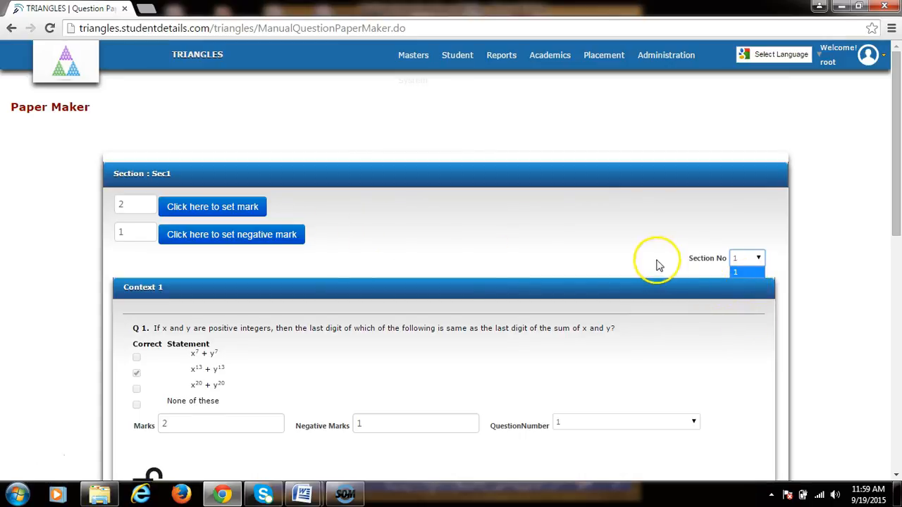
{"action": "scroll", "coordinate": [485, 238], "scroll_direction": "down", "scroll_amount": 1}
{"action": "scroll", "coordinate": [423, 244], "scroll_direction": "down", "scroll_amount": 7}
{"action": "scroll", "coordinate": [271, 260], "scroll_direction": "up", "scroll_amount": 2}
{"action": "scroll", "coordinate": [266, 266], "scroll_direction": "down", "scroll_amount": 2}
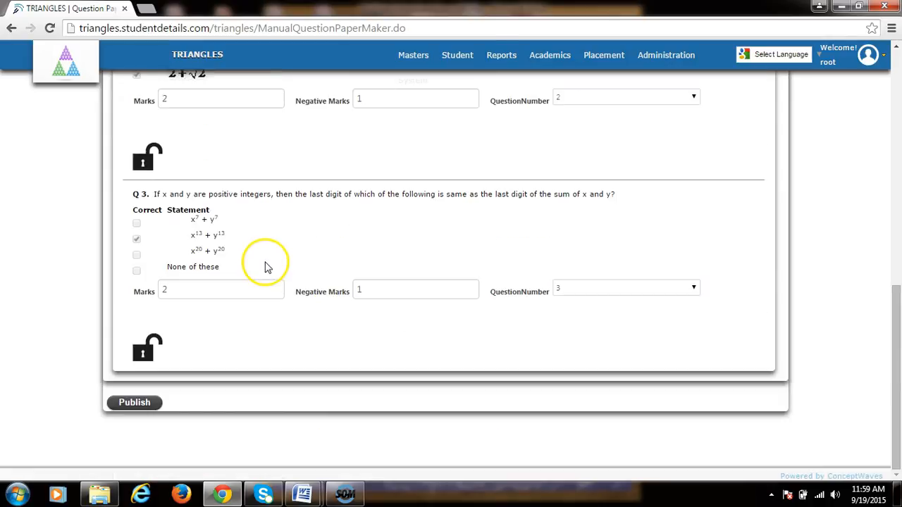
Send the paper to publishing, name it Test1 and set its date to 30/09/2015.
{"action": "left_click", "coordinate": [148, 406]}
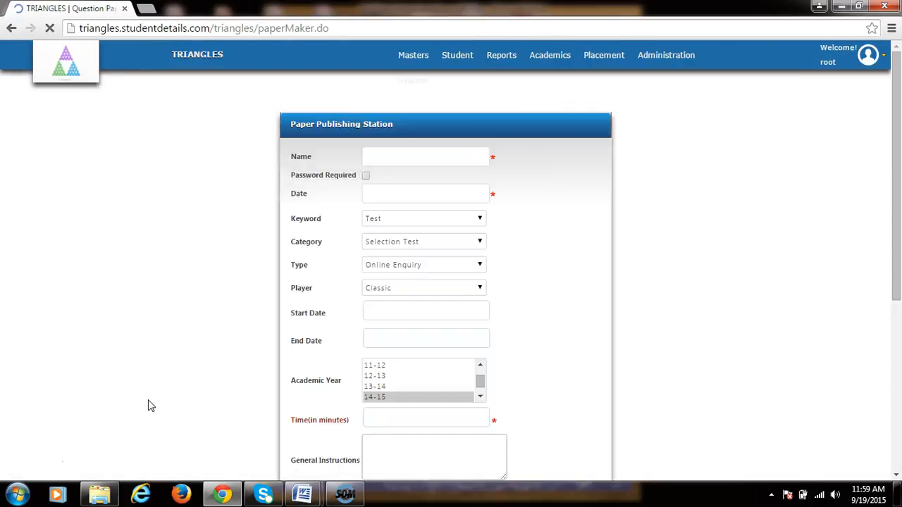
{"action": "left_click", "coordinate": [256, 157]}
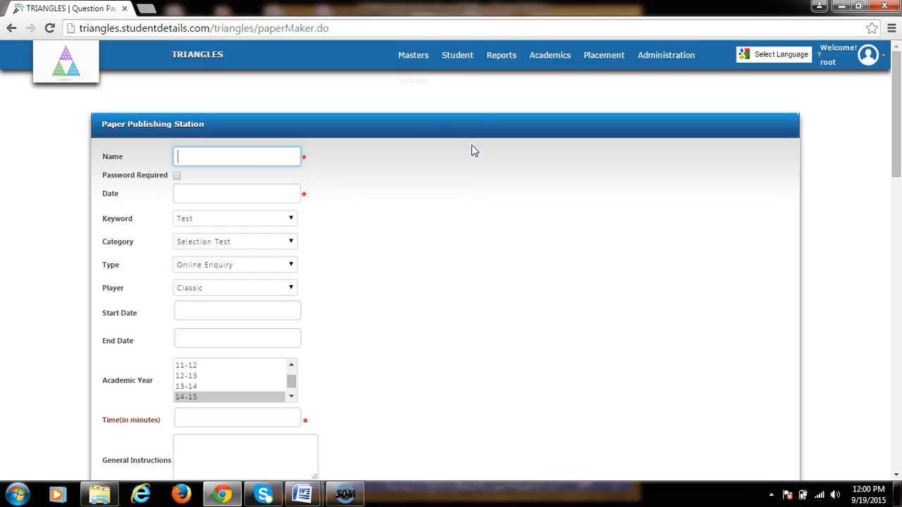
{"action": "type", "text": "Test1"}
{"action": "left_click", "coordinate": [276, 194]}
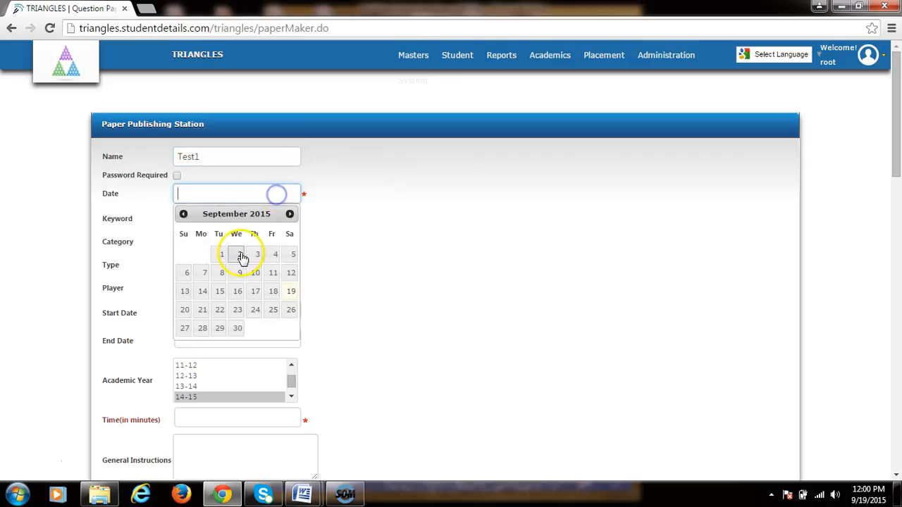
{"action": "left_click", "coordinate": [239, 329]}
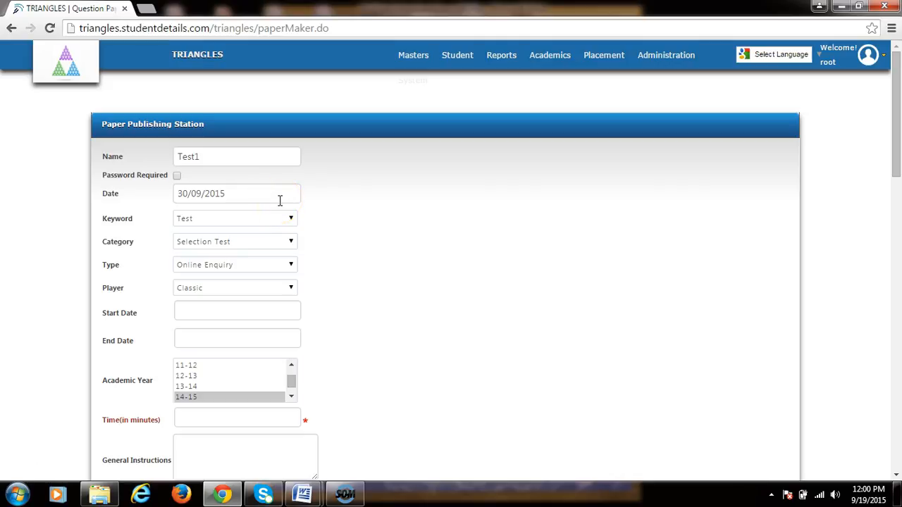
Set the test's keyword to Chemistry and its category to Selection Test.
{"action": "left_click", "coordinate": [215, 224]}
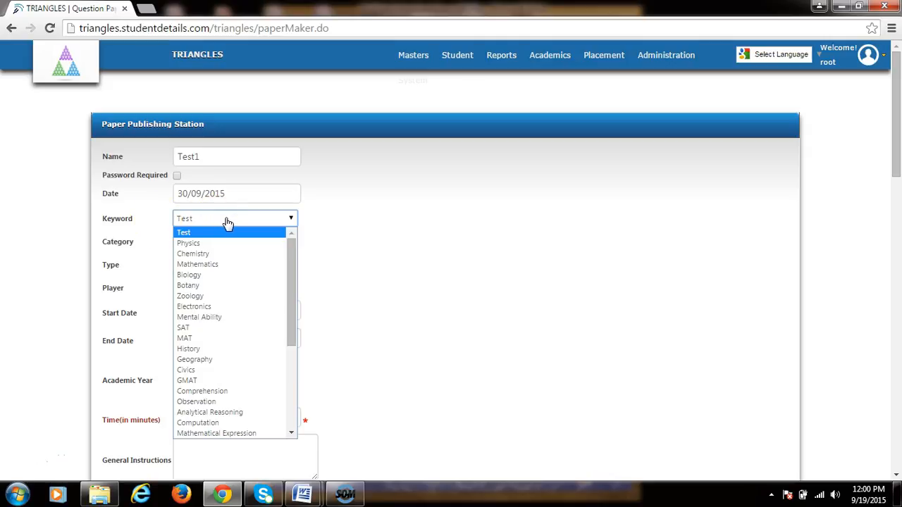
{"action": "left_click", "coordinate": [230, 255]}
{"action": "scroll", "coordinate": [352, 247], "scroll_direction": "down", "scroll_amount": 1}
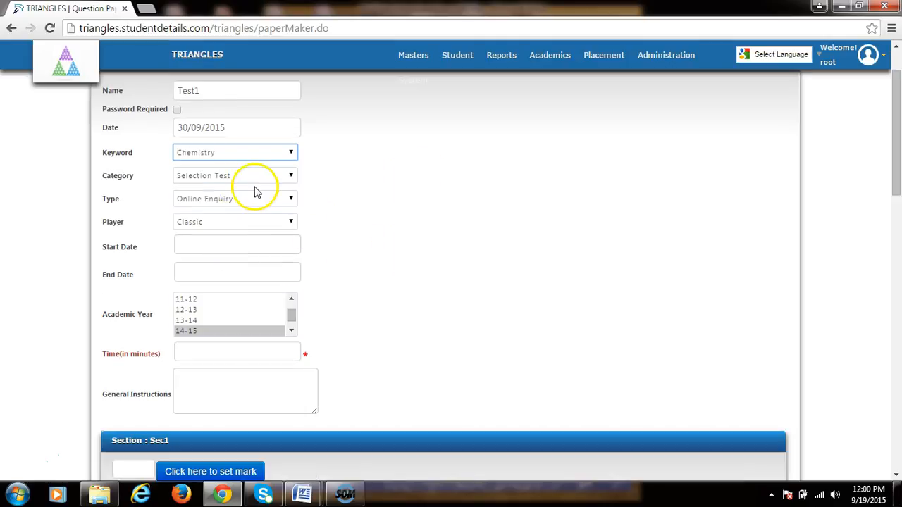
{"action": "left_click", "coordinate": [270, 181]}
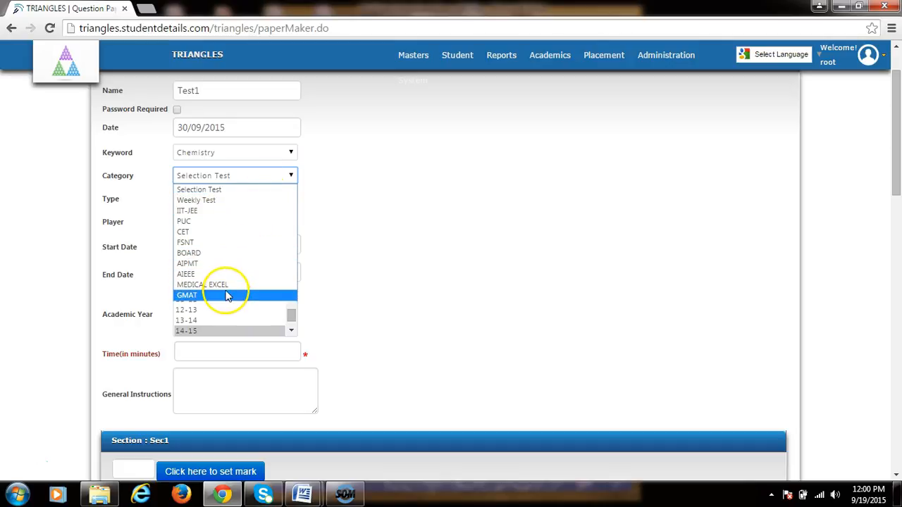
{"action": "left_click", "coordinate": [223, 189]}
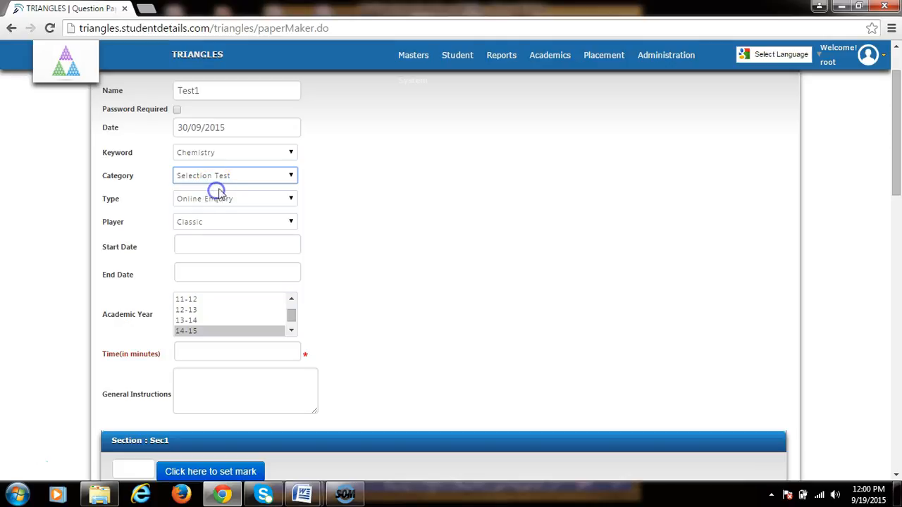
Choose Online Enquiry as the test type and Classic as the player.
{"action": "left_click", "coordinate": [260, 200]}
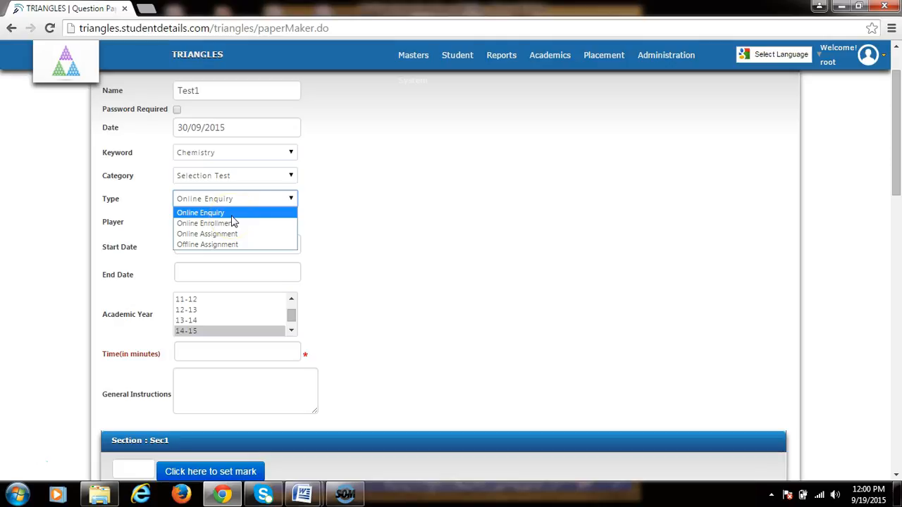
{"action": "left_click", "coordinate": [404, 211]}
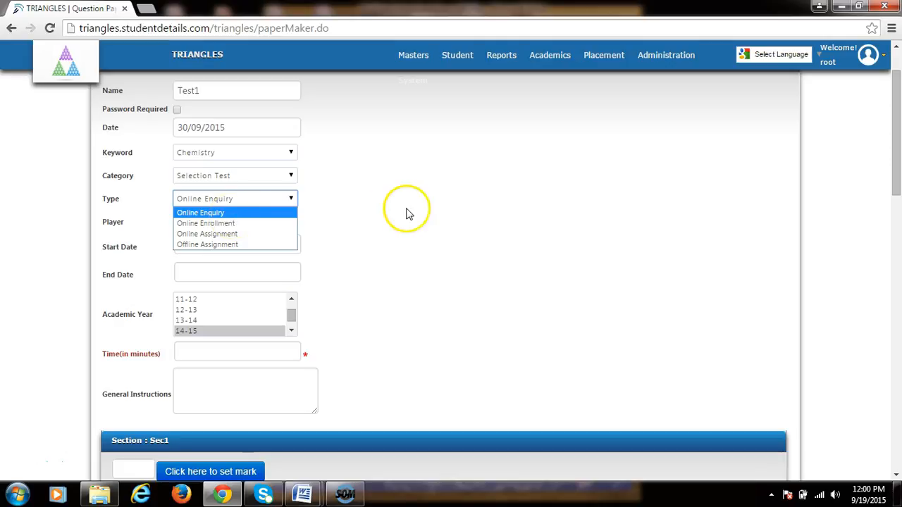
{"action": "left_click", "coordinate": [264, 226]}
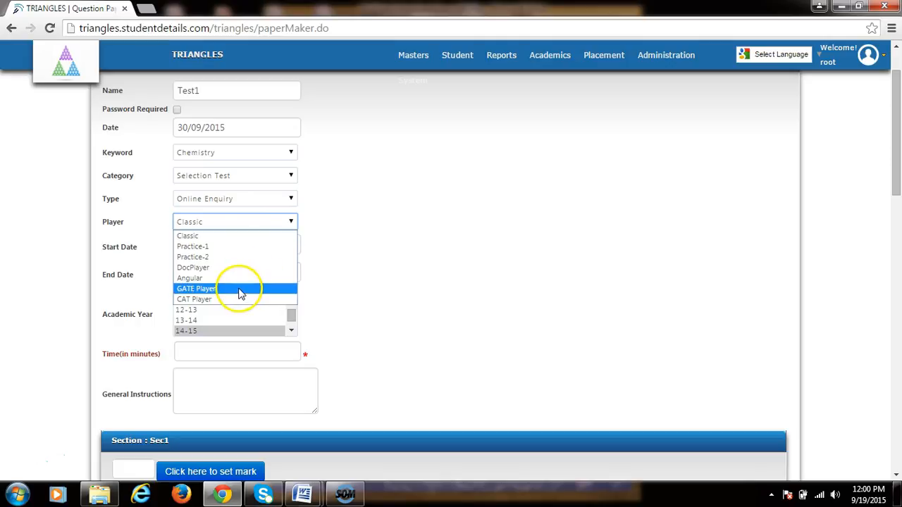
{"action": "left_click", "coordinate": [224, 236]}
Set the test's start date to 01/10/2015 and its end date to 06/10/2015.
{"action": "left_click", "coordinate": [227, 244]}
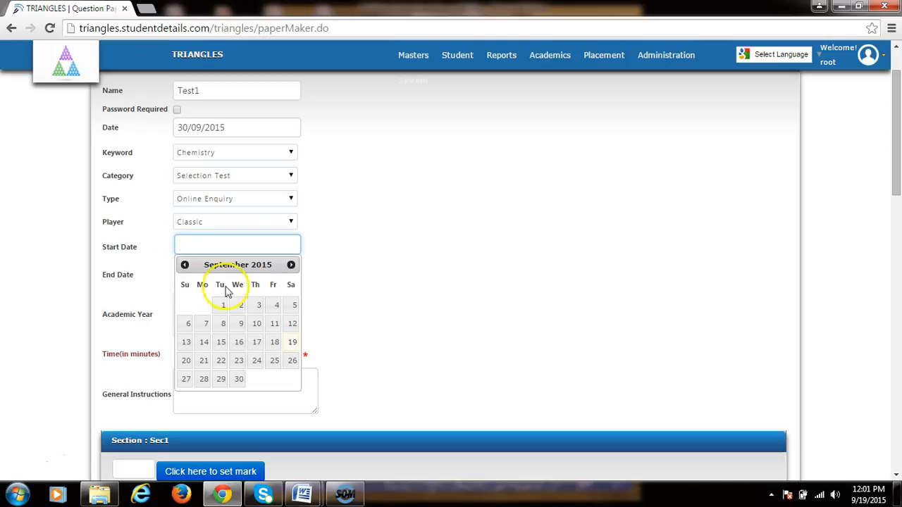
{"action": "left_click", "coordinate": [291, 265]}
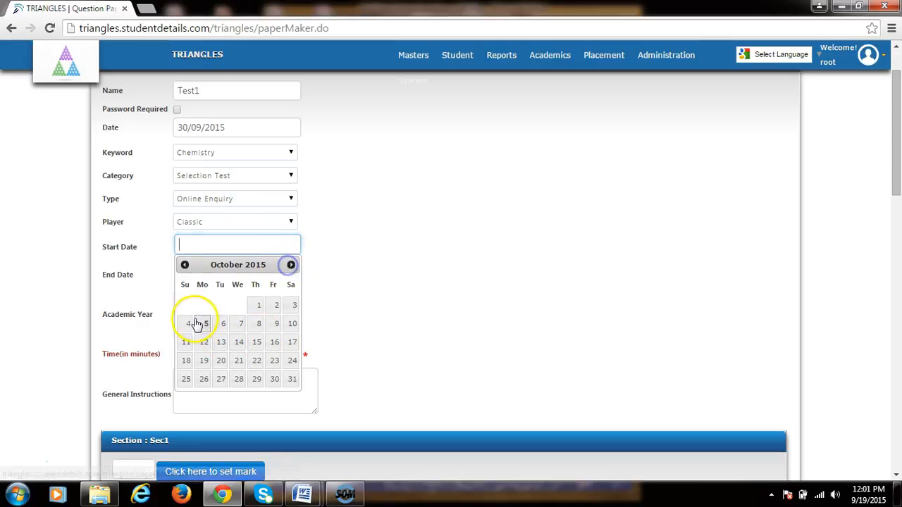
{"action": "left_click", "coordinate": [256, 305]}
{"action": "left_click", "coordinate": [211, 271]}
{"action": "left_click", "coordinate": [291, 291]}
{"action": "left_click", "coordinate": [224, 354]}
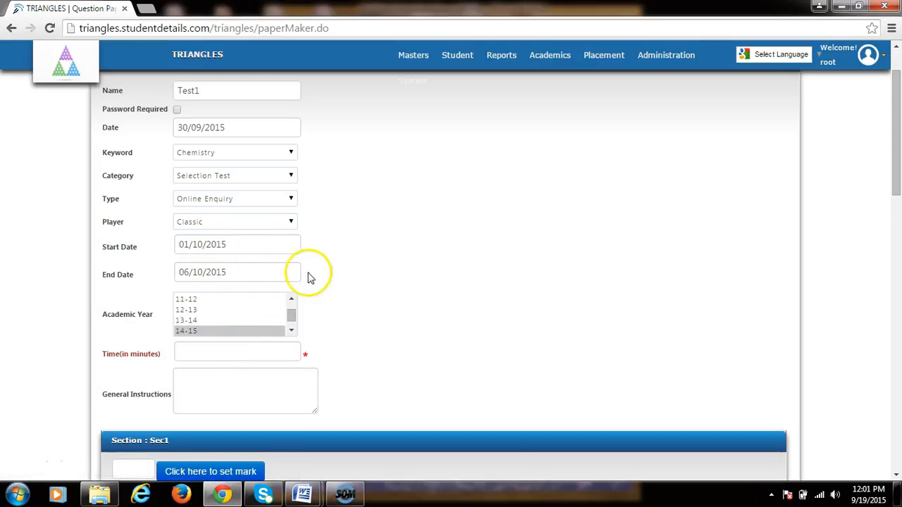
Select academic year 15-16 and set the test time to 20 minutes.
{"action": "scroll", "coordinate": [317, 275], "scroll_direction": "down", "scroll_amount": 1}
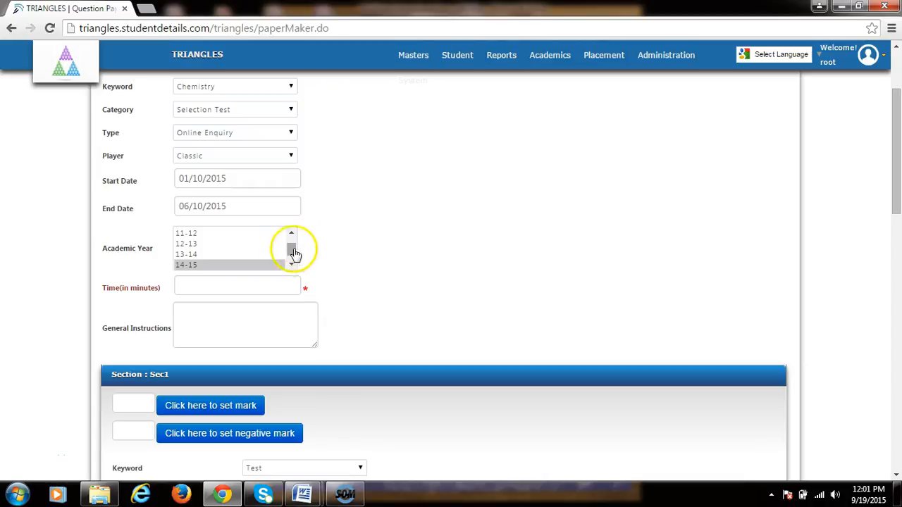
{"action": "left_click", "coordinate": [290, 267]}
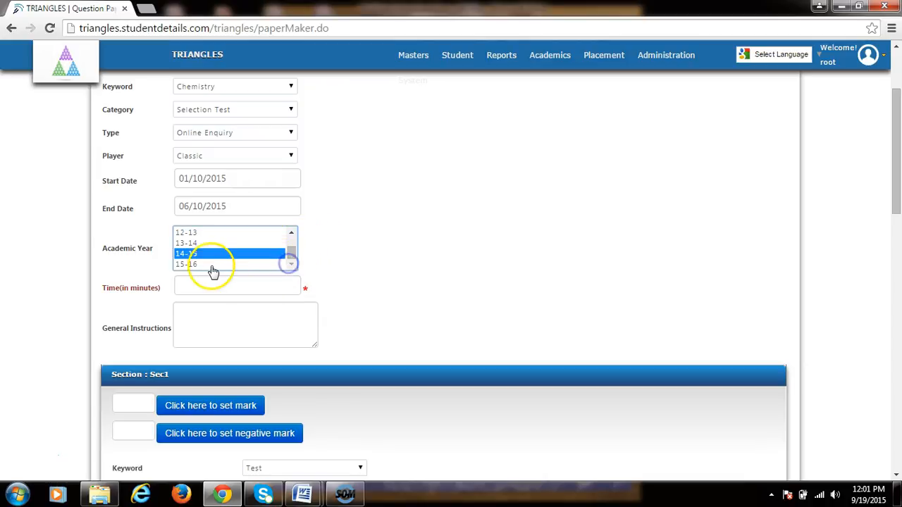
{"action": "left_click", "coordinate": [204, 264]}
{"action": "left_click", "coordinate": [266, 292]}
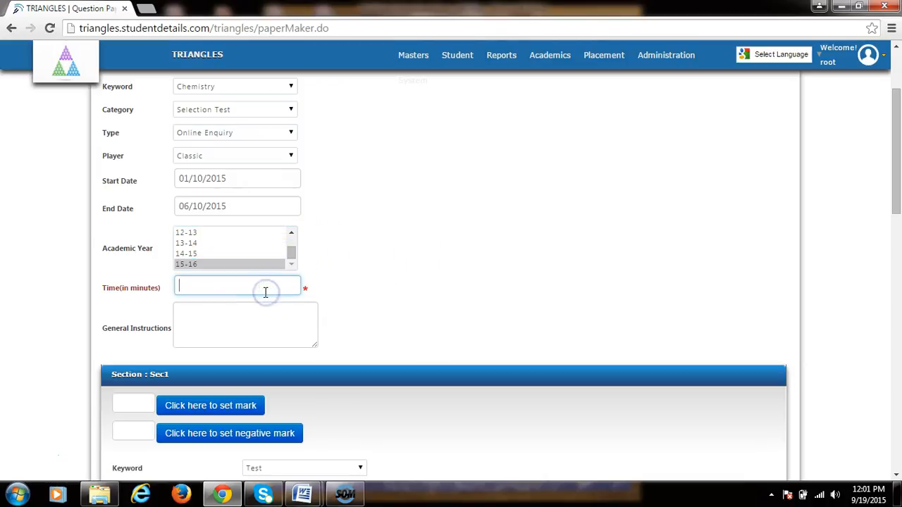
{"action": "type", "text": "20"}
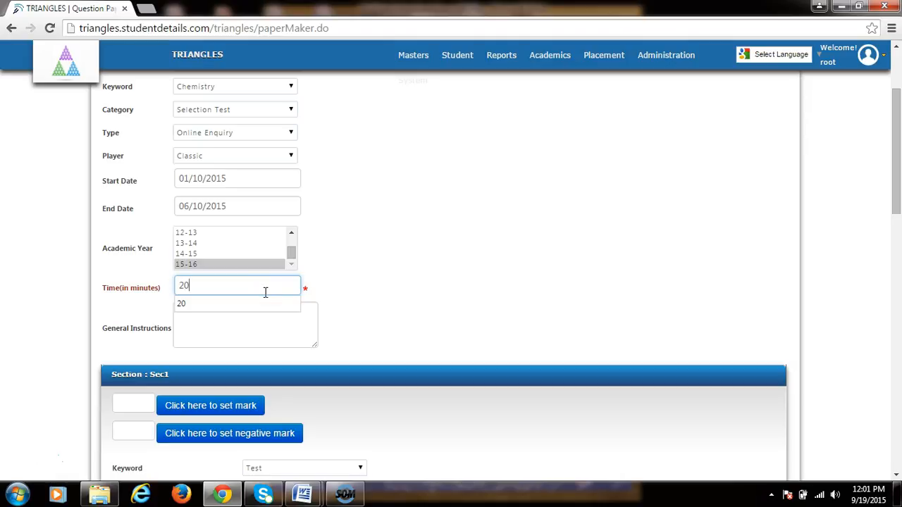
{"action": "left_click", "coordinate": [242, 303]}
{"action": "left_click", "coordinate": [327, 289]}
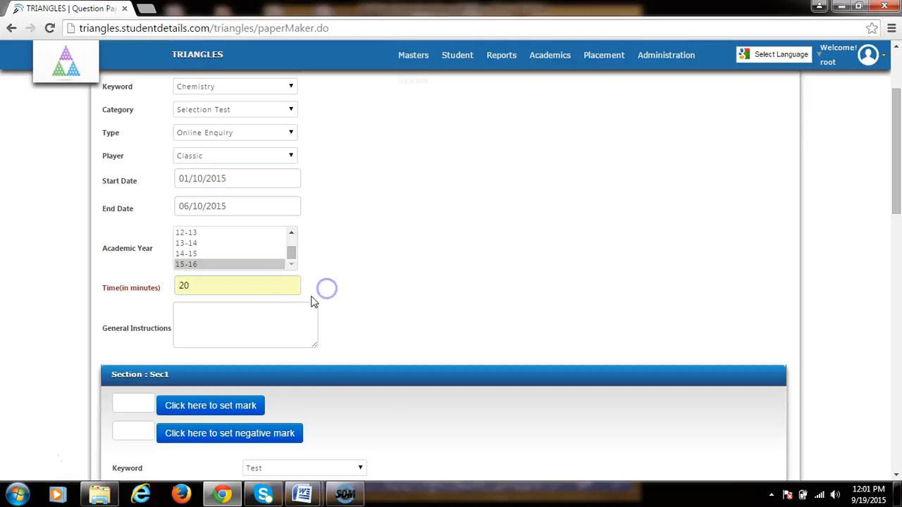
Leave the general and section instructions blank, review the Sec1 questions and make the online test.
{"action": "scroll", "coordinate": [208, 235], "scroll_direction": "down", "scroll_amount": 1}
{"action": "left_click", "coordinate": [200, 244]}
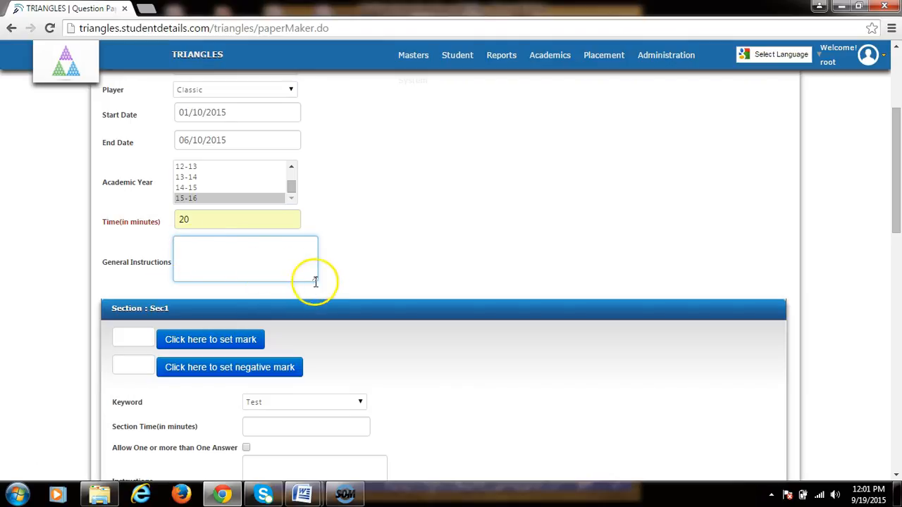
{"action": "scroll", "coordinate": [402, 283], "scroll_direction": "down", "scroll_amount": 1}
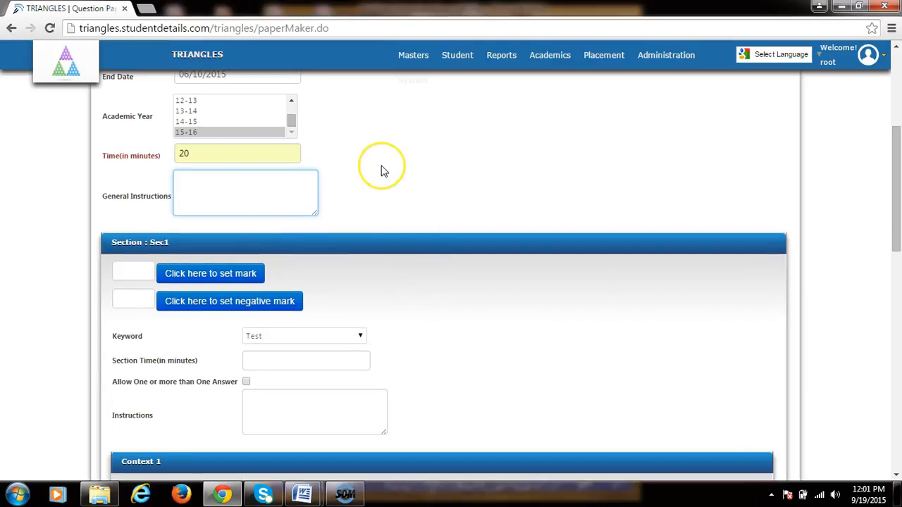
{"action": "scroll", "coordinate": [382, 169], "scroll_direction": "down", "scroll_amount": 2}
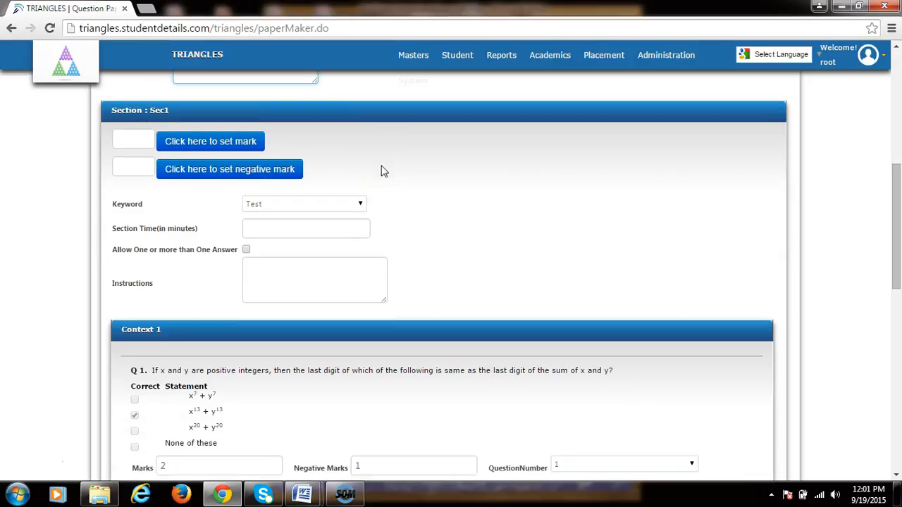
{"action": "left_click", "coordinate": [259, 266]}
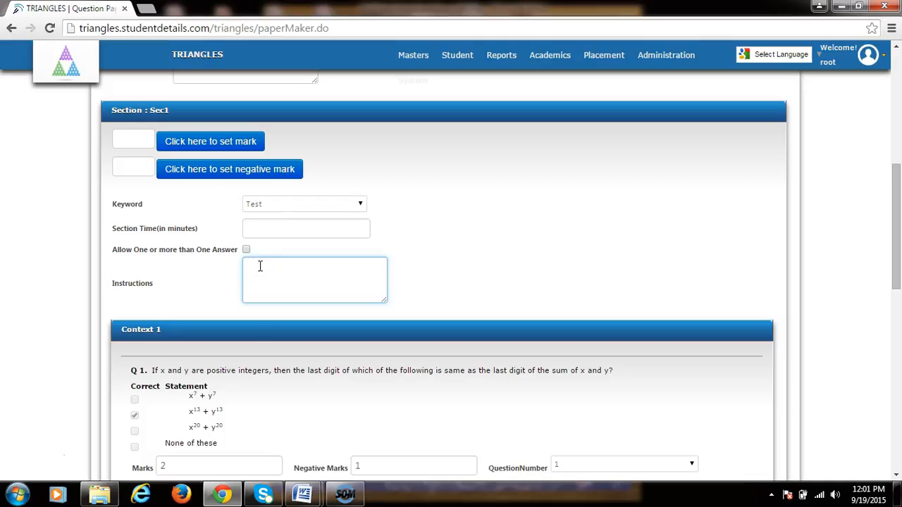
{"action": "scroll", "coordinate": [489, 262], "scroll_direction": "down", "scroll_amount": 4}
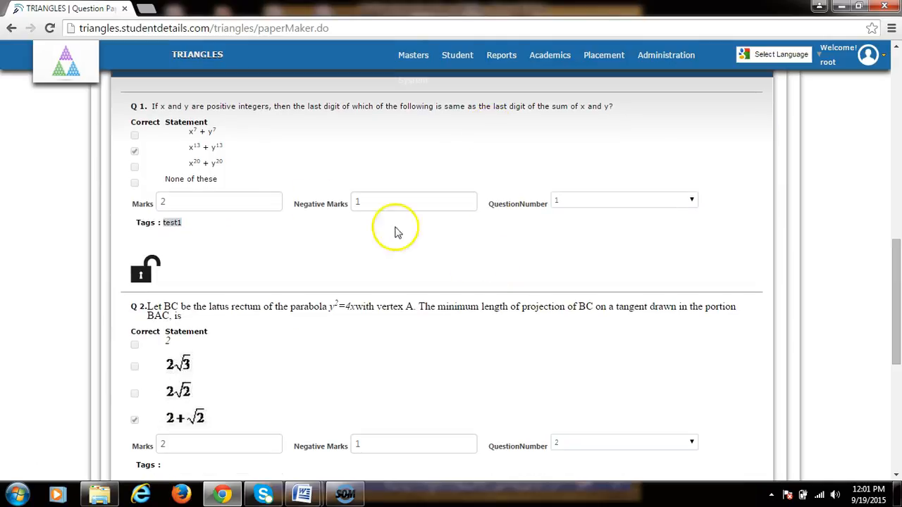
{"action": "scroll", "coordinate": [247, 209], "scroll_direction": "down", "scroll_amount": 5}
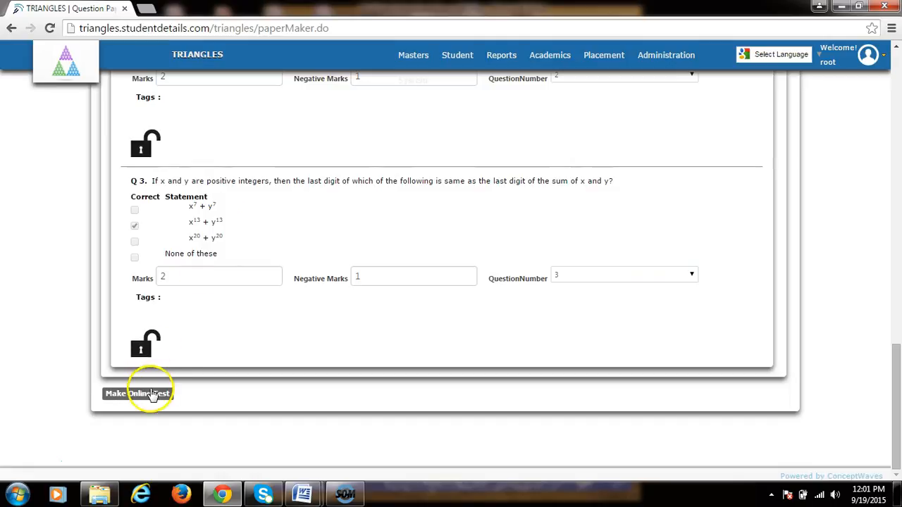
{"action": "left_click", "coordinate": [153, 399]}
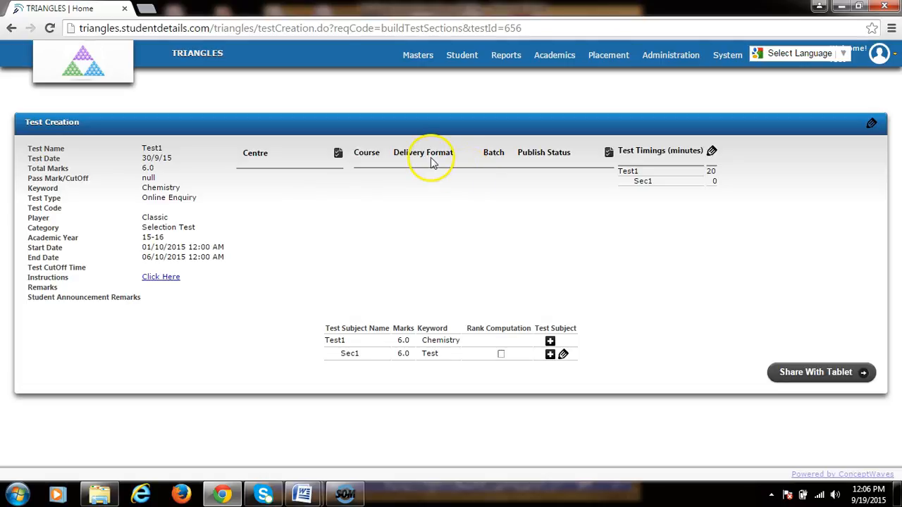
Add India as a centre for Test1.
{"action": "left_click", "coordinate": [339, 155]}
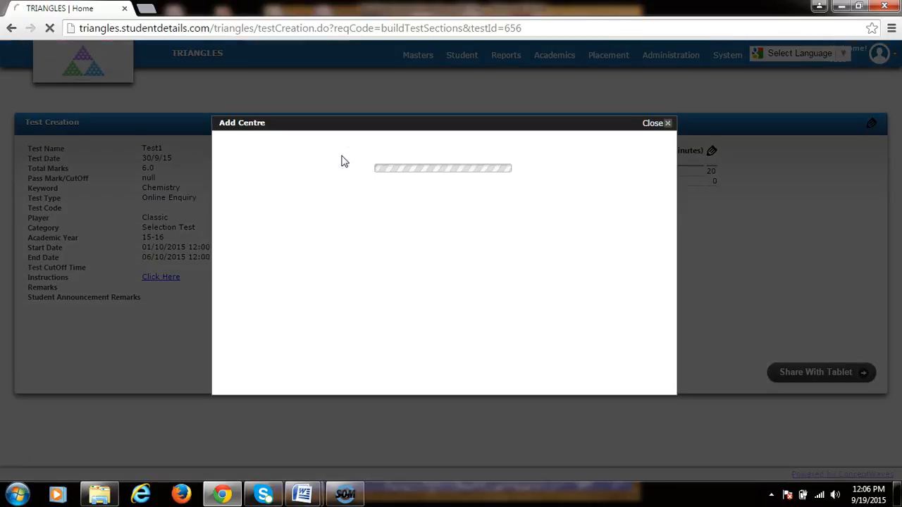
{"action": "left_click", "coordinate": [430, 194]}
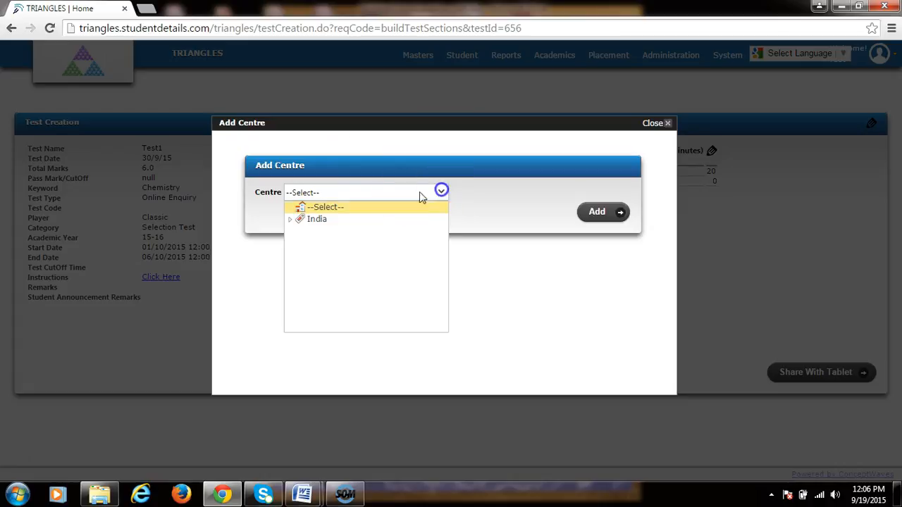
{"action": "left_click", "coordinate": [314, 220]}
{"action": "left_click", "coordinate": [598, 213]}
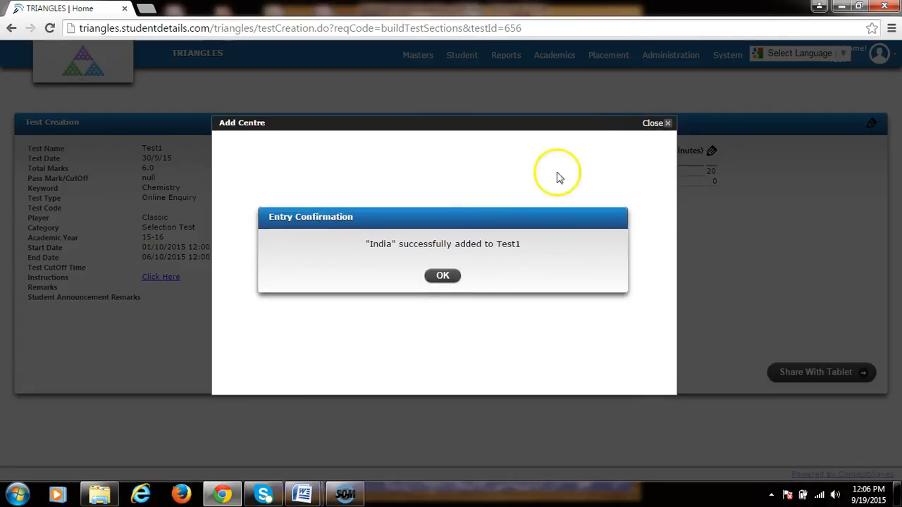
{"action": "left_click", "coordinate": [443, 275]}
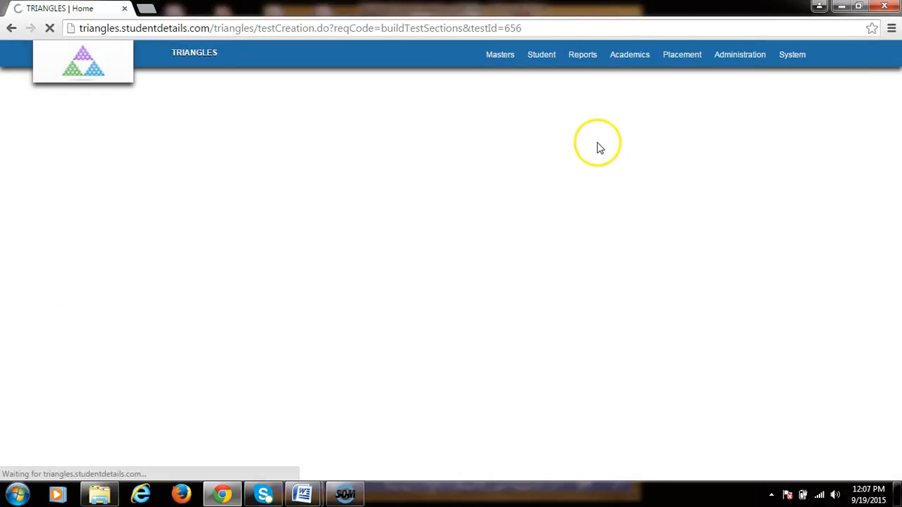
Start adding a course to the test with IIT I Year, Regular delivery format and batch BanIIT I Year1501.
{"action": "left_click", "coordinate": [610, 151]}
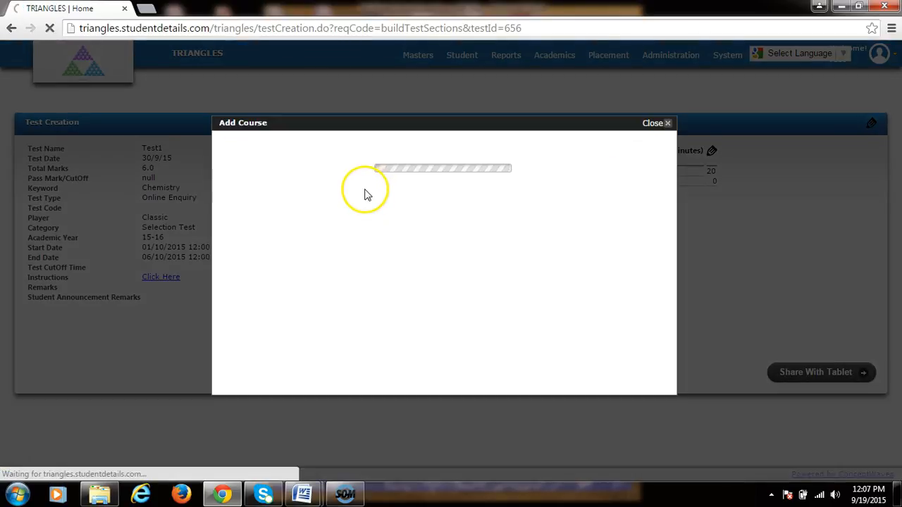
{"action": "left_click", "coordinate": [379, 192]}
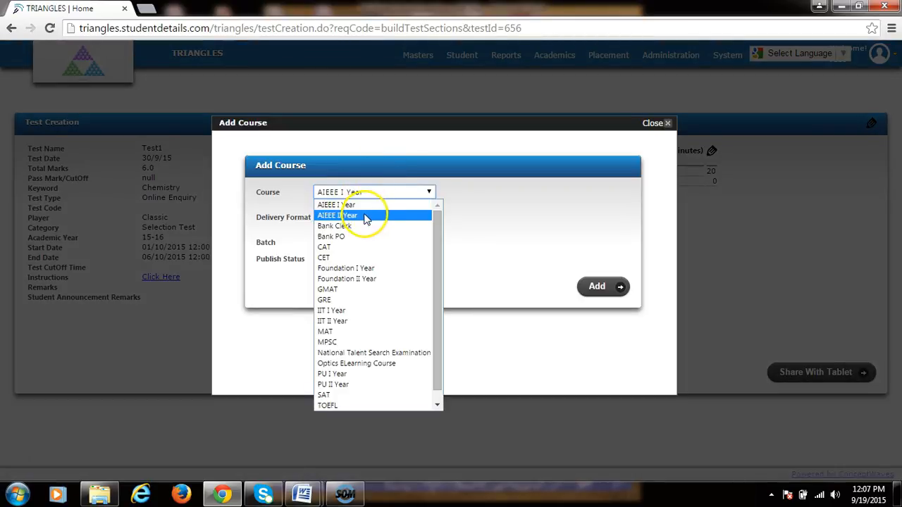
{"action": "left_click", "coordinate": [363, 211]}
{"action": "left_click", "coordinate": [362, 217]}
{"action": "left_click", "coordinate": [354, 240]}
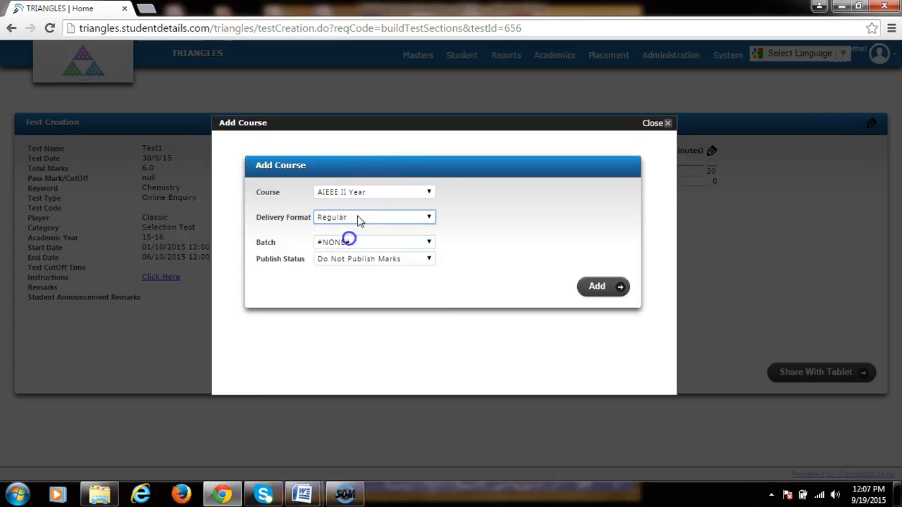
{"action": "left_click", "coordinate": [363, 192]}
{"action": "left_click", "coordinate": [331, 311]}
{"action": "left_click", "coordinate": [363, 217]}
{"action": "left_click", "coordinate": [354, 242]}
{"action": "left_click", "coordinate": [351, 242]}
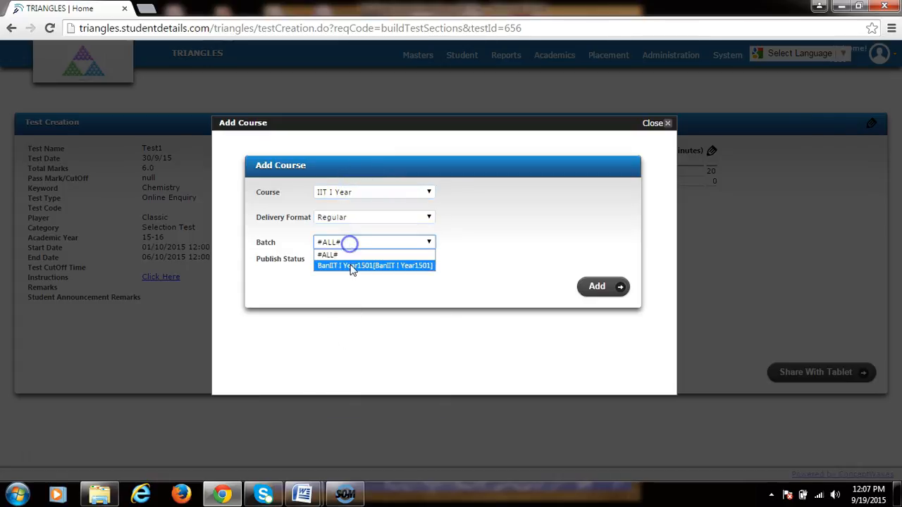
{"action": "left_click", "coordinate": [351, 268]}
Set the course's publish status to Publish Marks and add the course to the test.
{"action": "left_click", "coordinate": [362, 259]}
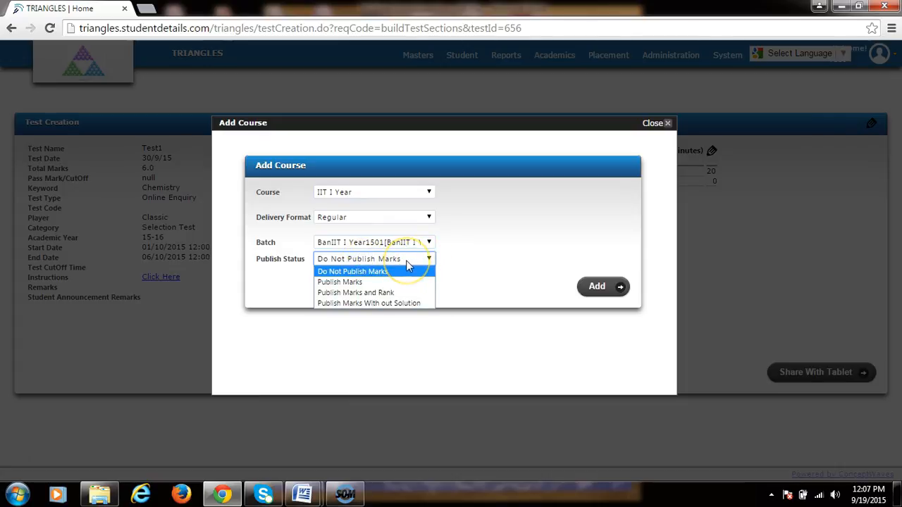
{"action": "left_click", "coordinate": [381, 261]}
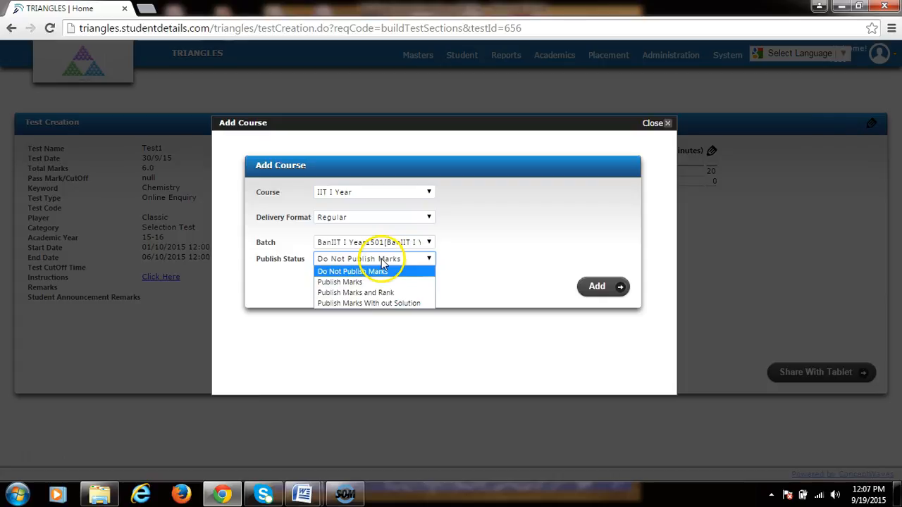
{"action": "left_click", "coordinate": [366, 282]}
{"action": "left_click", "coordinate": [576, 291]}
{"action": "left_click", "coordinate": [447, 277]}
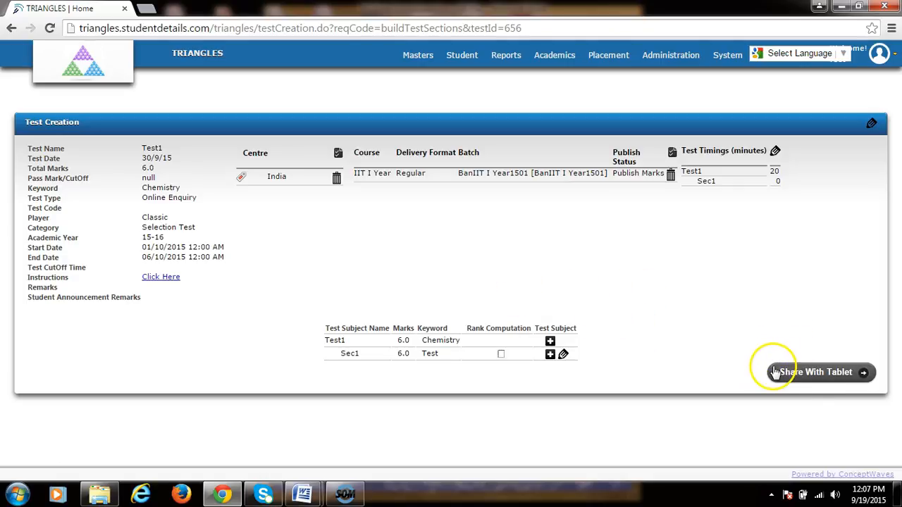
Share Test1 with tablets, allowing the test download at Anytime.
{"action": "left_click", "coordinate": [851, 380]}
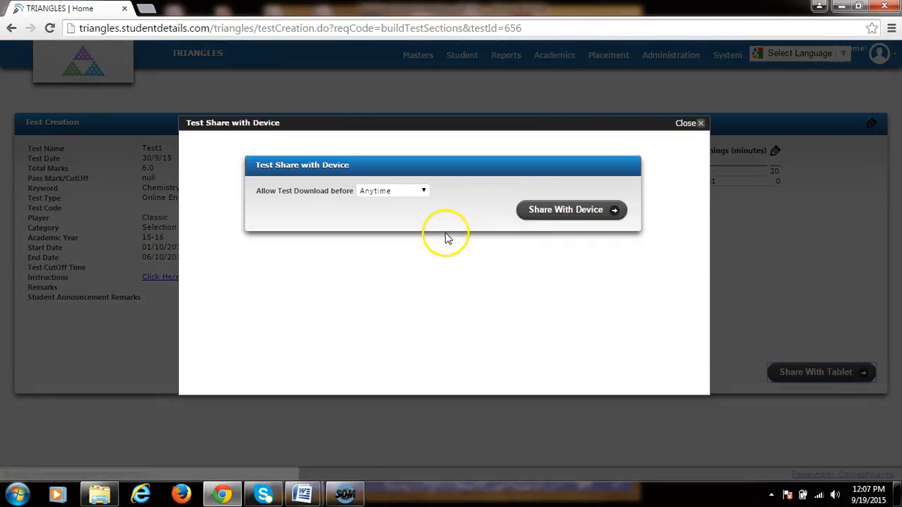
{"action": "left_click", "coordinate": [410, 194]}
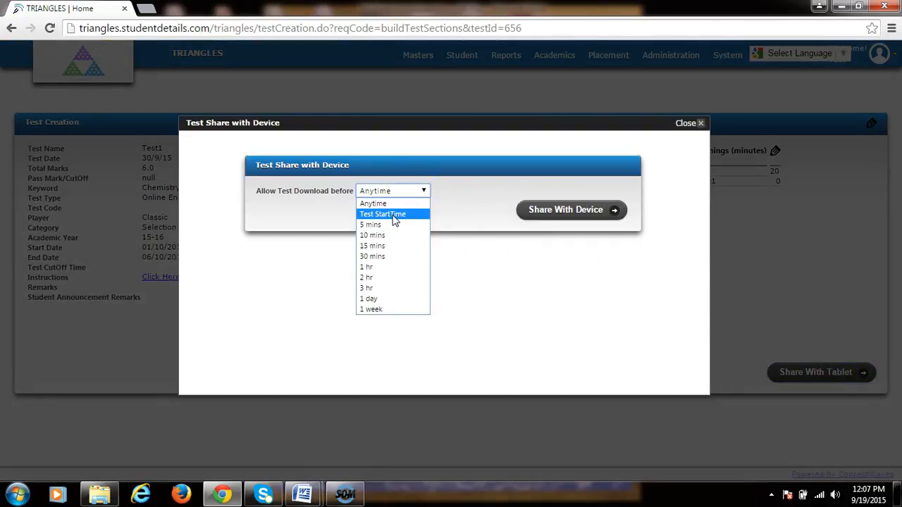
{"action": "left_click", "coordinate": [458, 210]}
{"action": "left_click", "coordinate": [554, 211]}
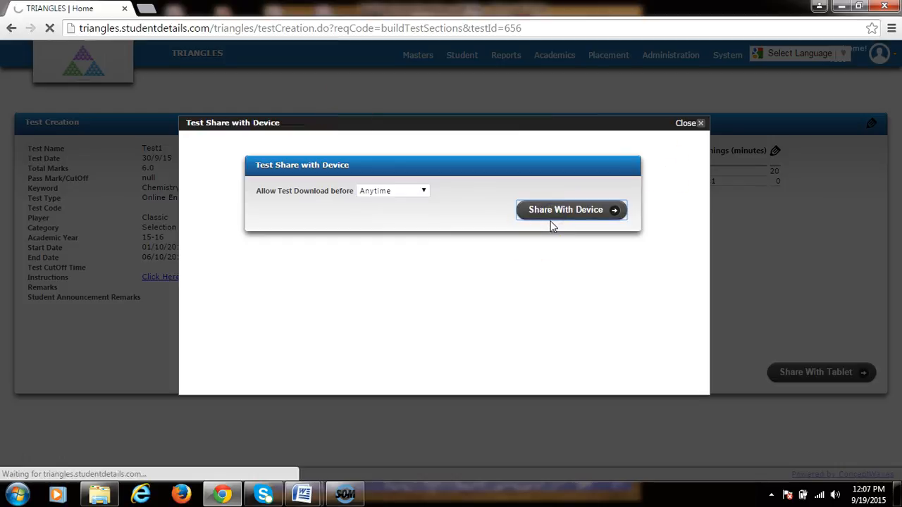
{"action": "left_click", "coordinate": [442, 199]}
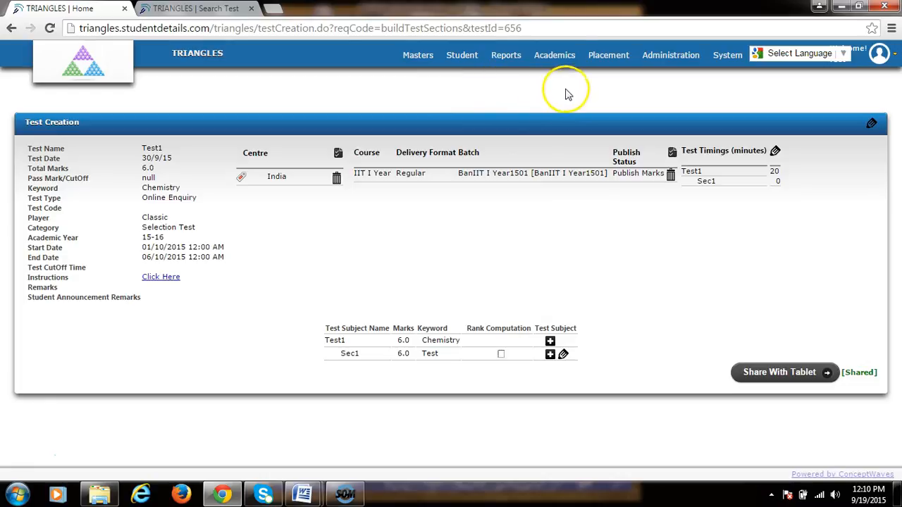
Open the test search page in a new browser tab, note Test1's ID from its page address and switch to the search page.
{"action": "mouse_move", "coordinate": [571, 63]}
{"action": "right_click", "coordinate": [321, 123]}
{"action": "left_click", "coordinate": [292, 139]}
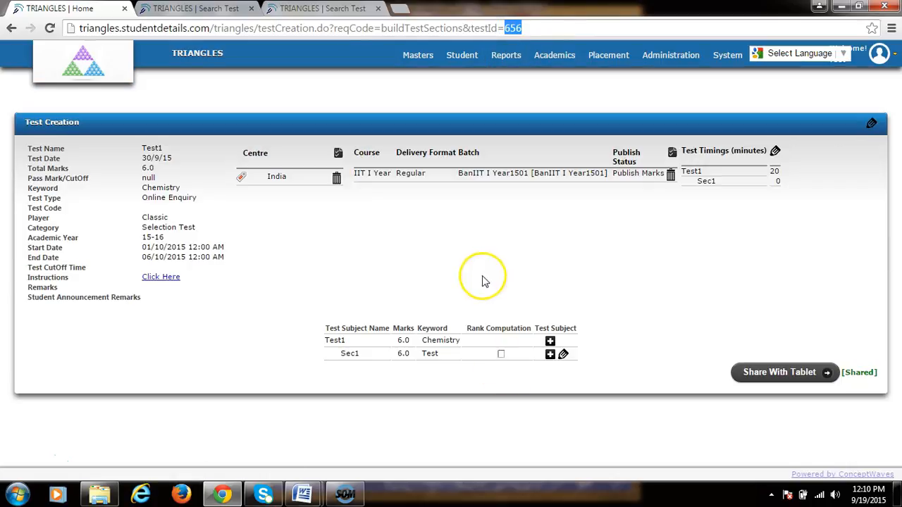
{"action": "left_click", "coordinate": [483, 280]}
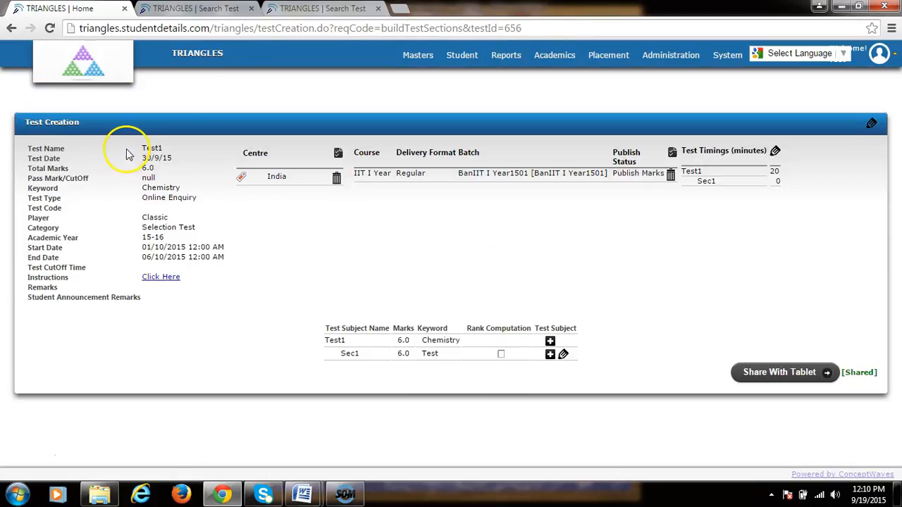
{"action": "left_click", "coordinate": [322, 9]}
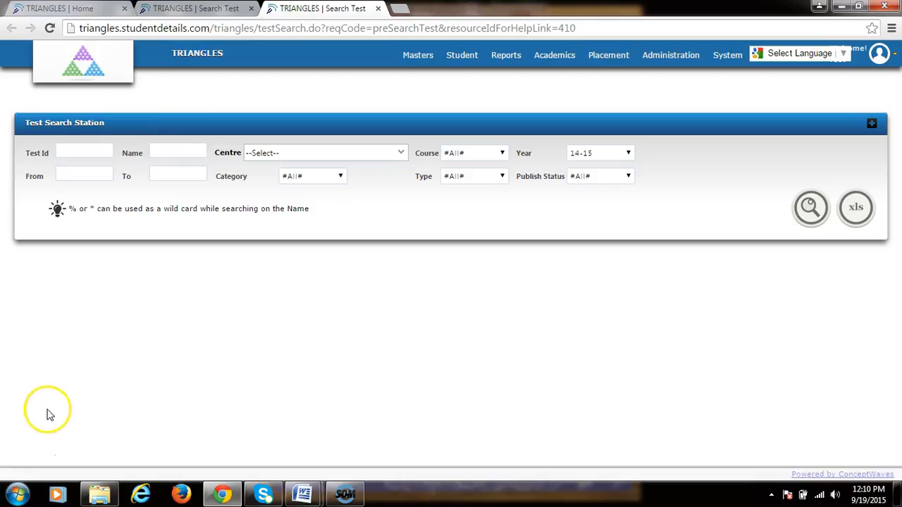
Search for the test with Test Id 656 in year 15-16.
{"action": "left_click", "coordinate": [82, 150]}
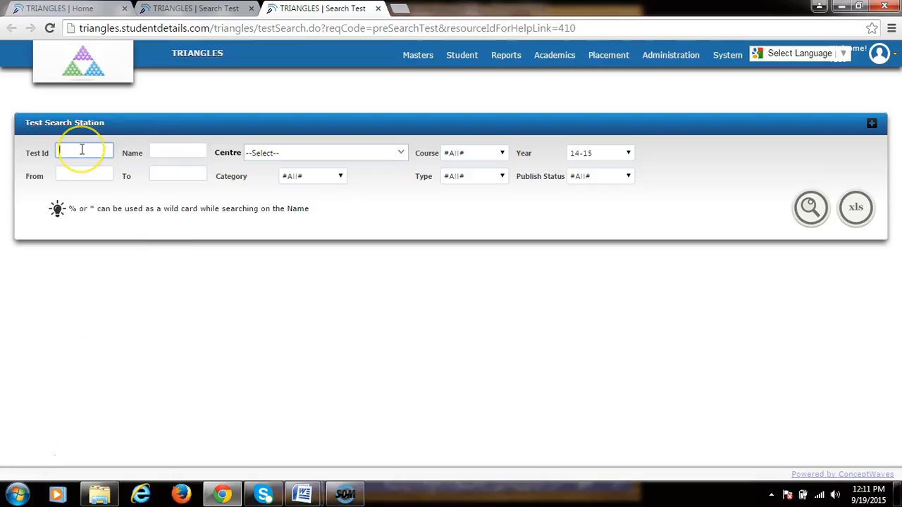
{"action": "type", "text": "656"}
{"action": "left_click", "coordinate": [232, 280]}
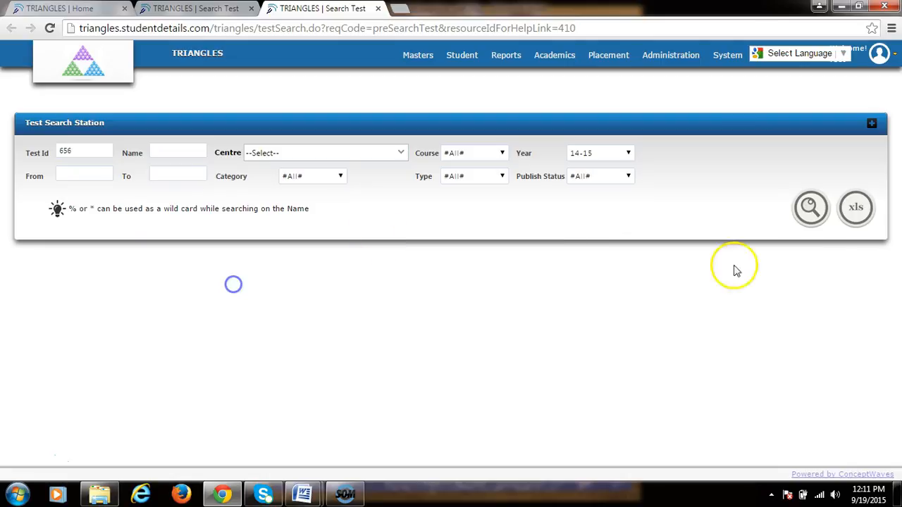
{"action": "left_click", "coordinate": [589, 162]}
{"action": "left_click", "coordinate": [587, 242]}
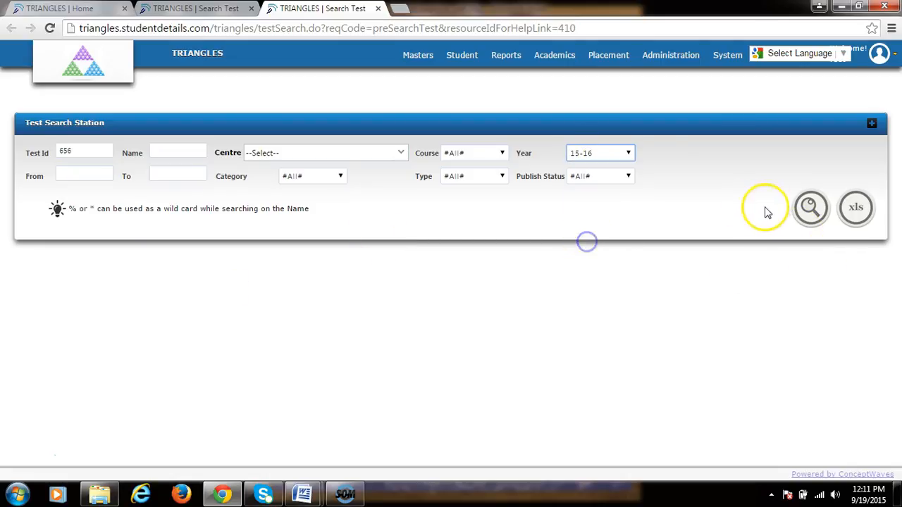
{"action": "left_click", "coordinate": [811, 211]}
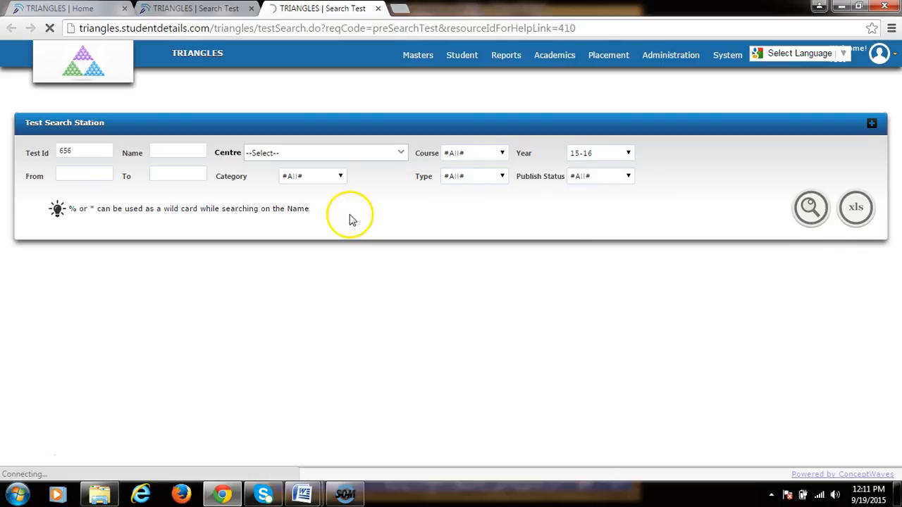